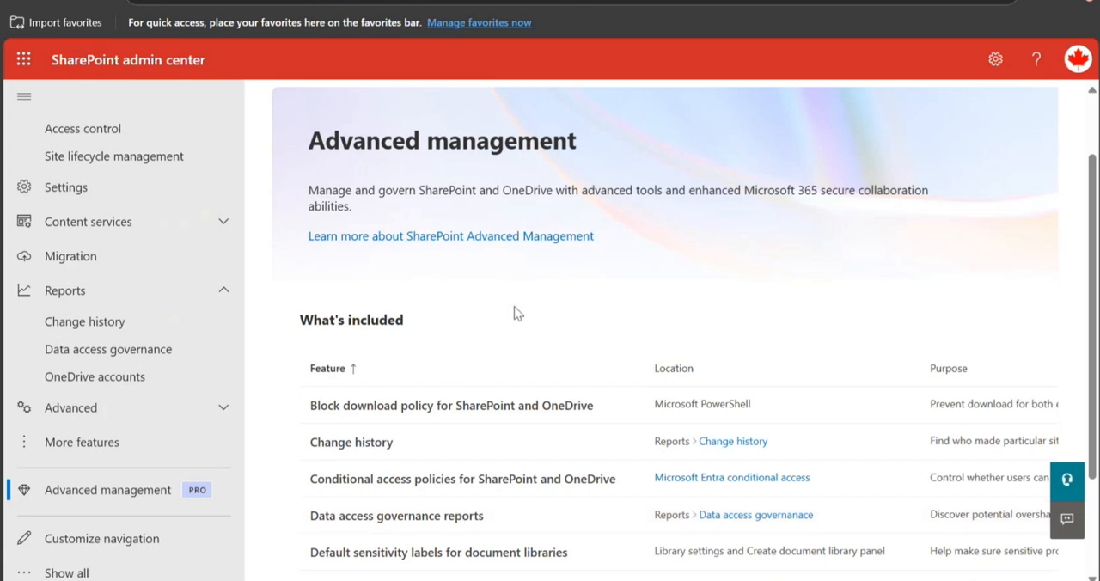
# View the feature details for Data access governance reports, close them, and open the Data access governance page.
pyautogui.click(584, 524)
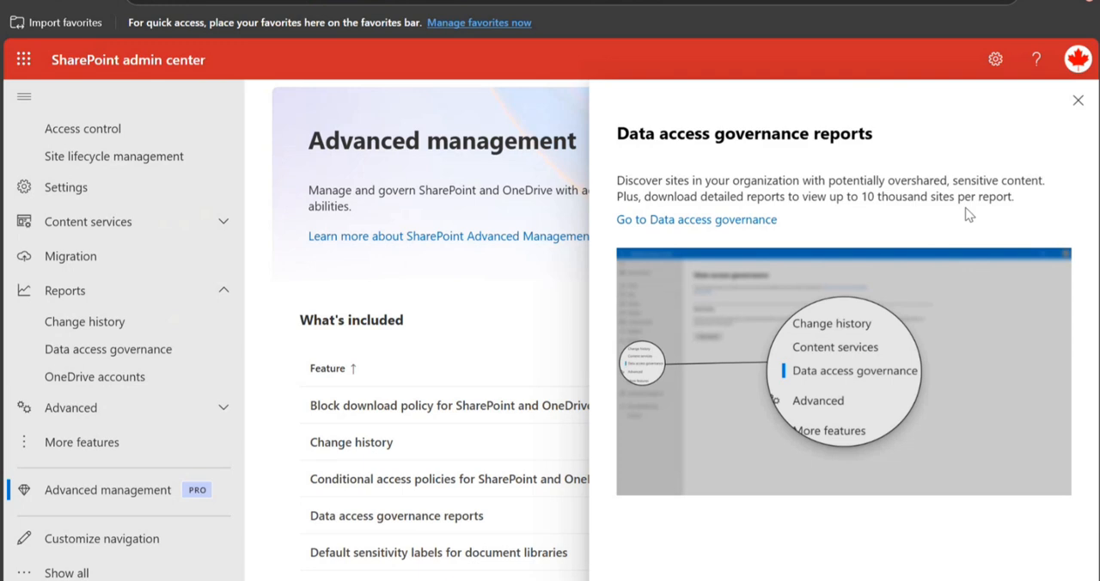
pyautogui.click(1077, 100)
pyautogui.click(206, 301)
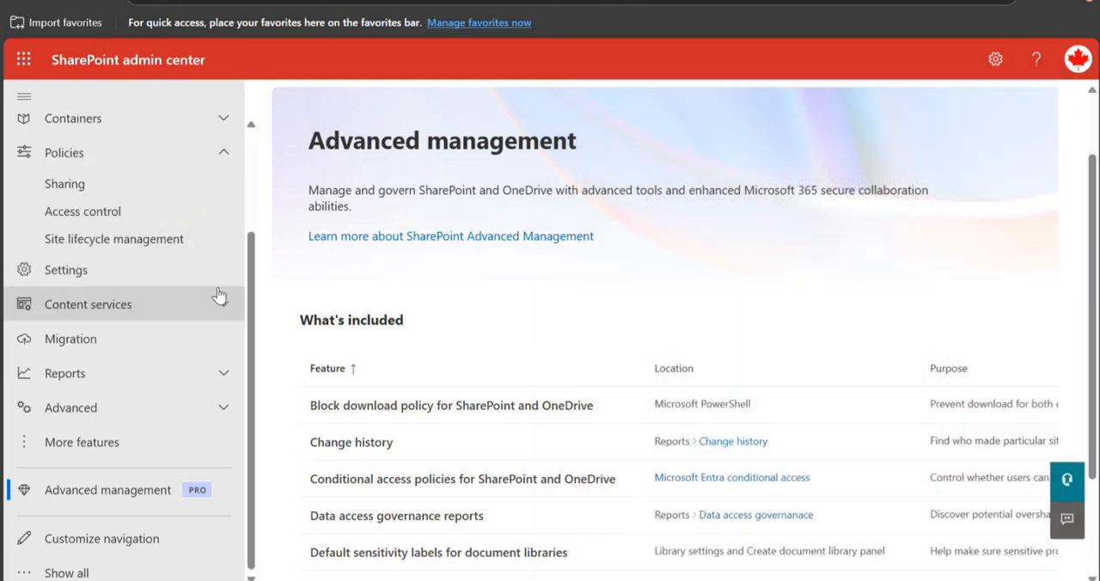
pyautogui.click(223, 375)
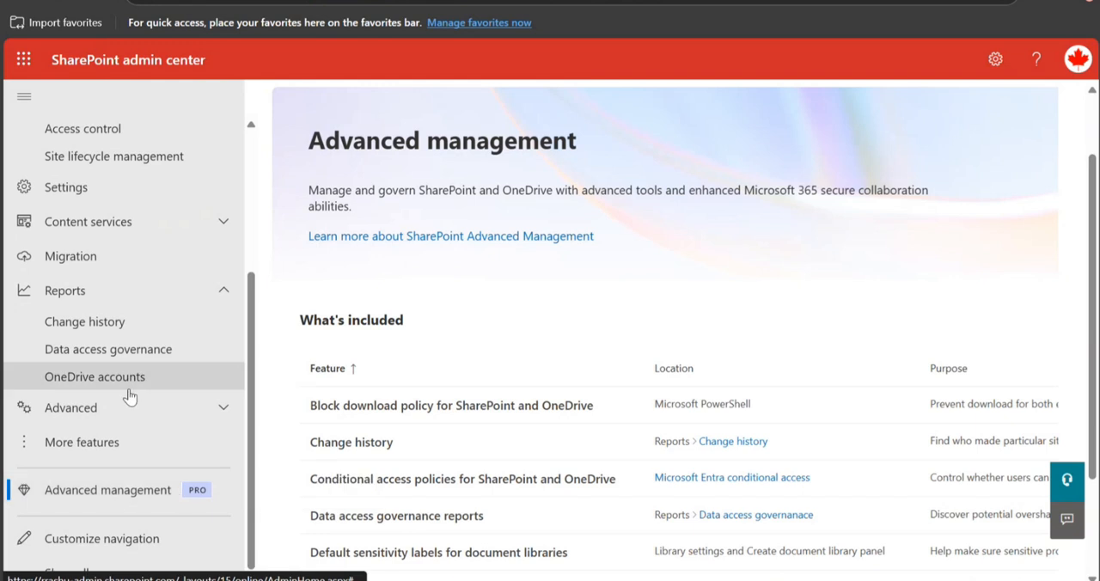
pyautogui.click(104, 353)
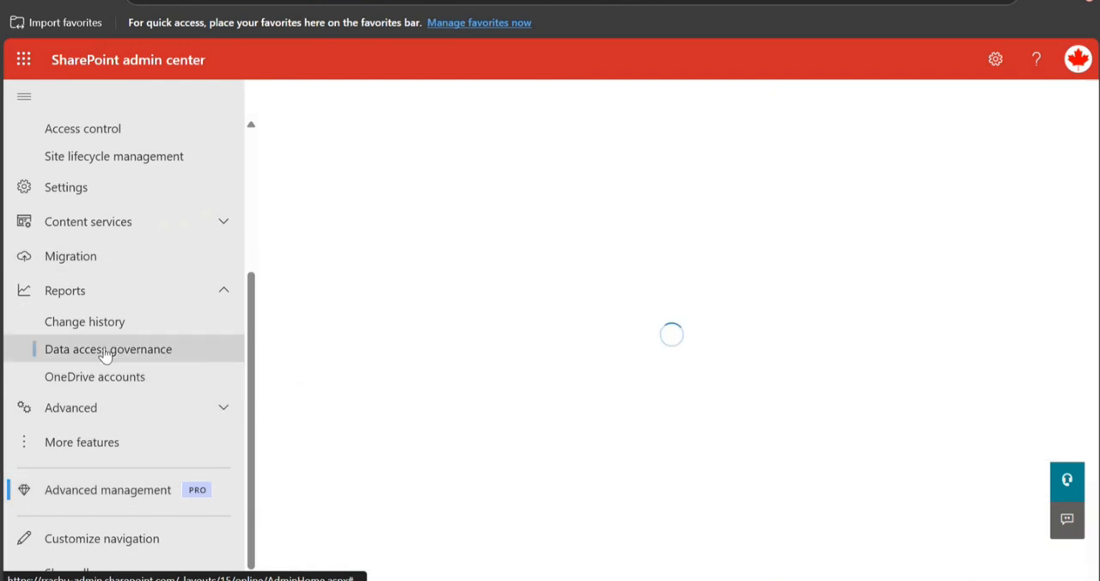
# Examine the available data access governance report categories and their descriptions, from Sharing links through Enterprise app insights.
pyautogui.scroll(-4, 292, 238)
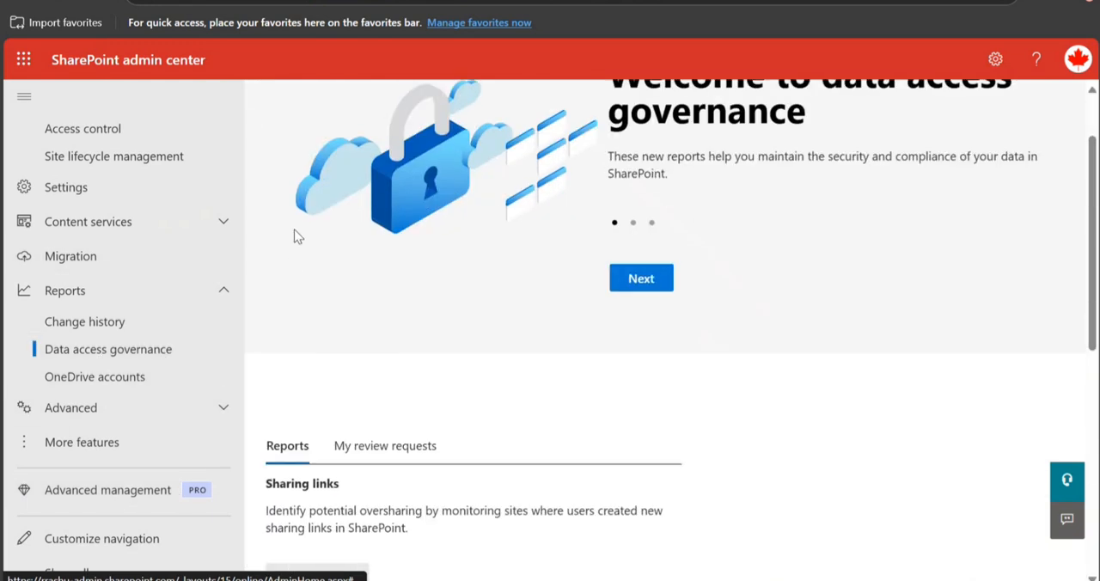
pyautogui.scroll(-3, 551, 448)
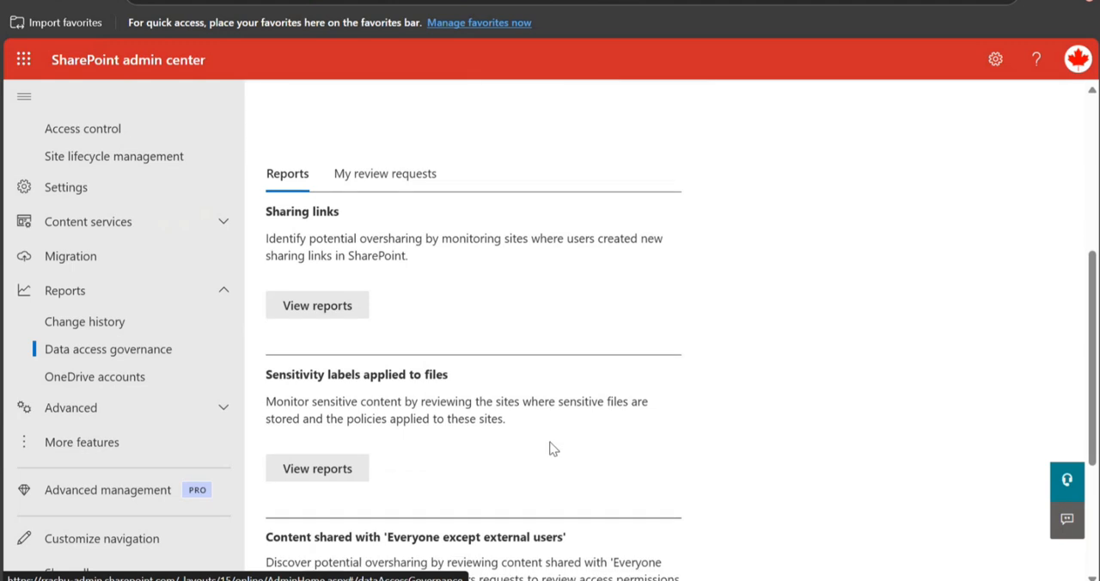
pyautogui.scroll(4, 548, 447)
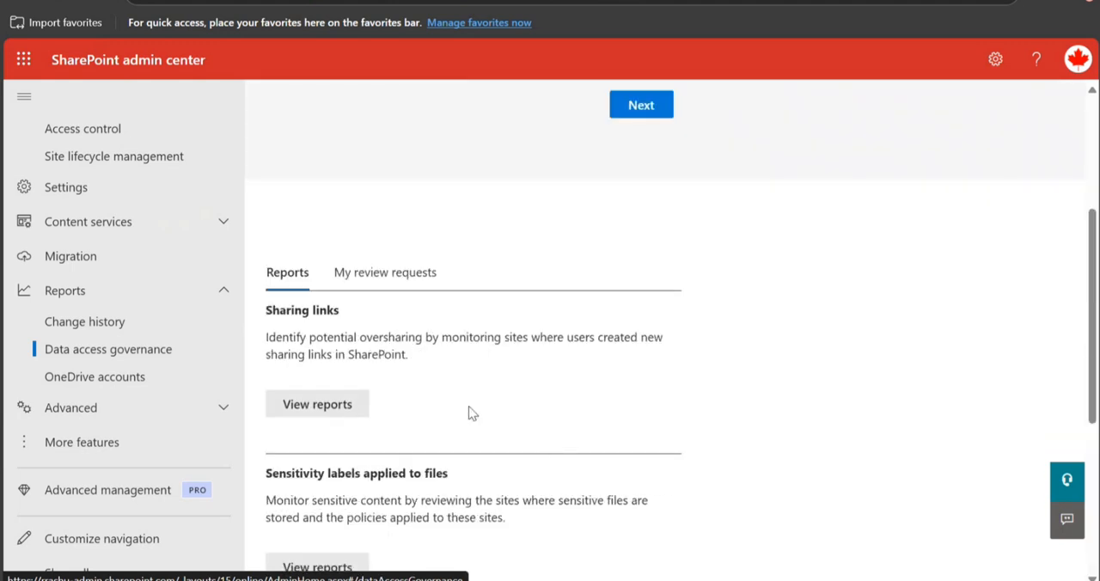
pyautogui.scroll(-2, 350, 439)
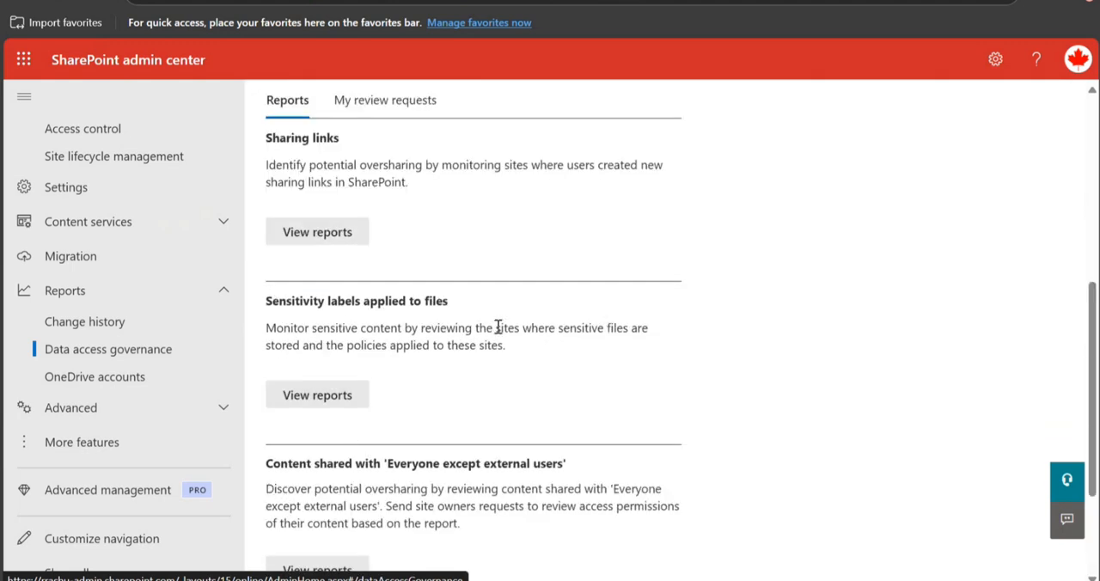
pyautogui.scroll(-2, 434, 395)
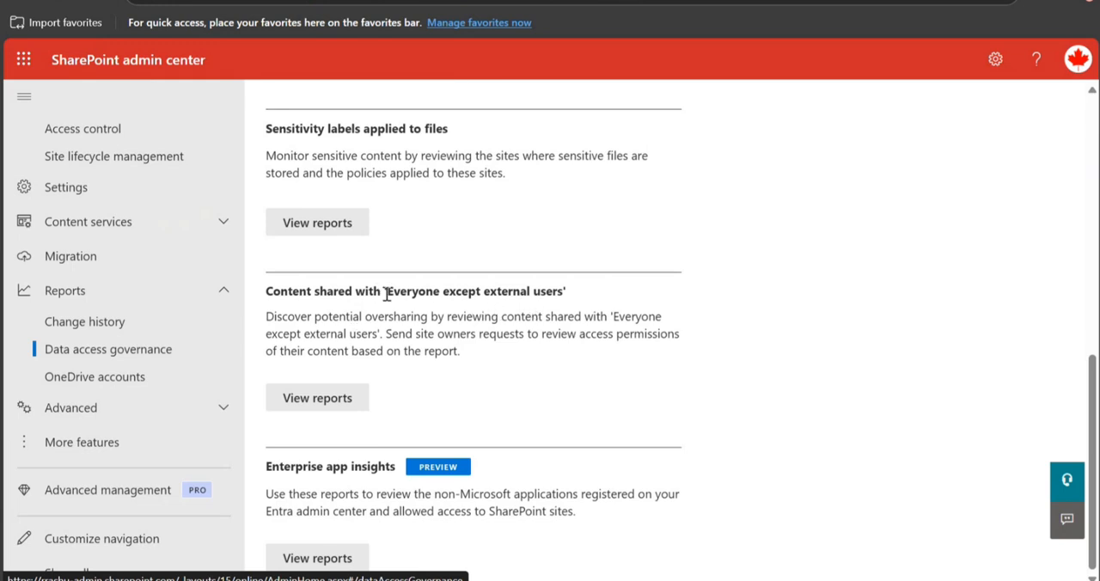
pyautogui.moveTo(386, 293); pyautogui.dragTo(571, 300)
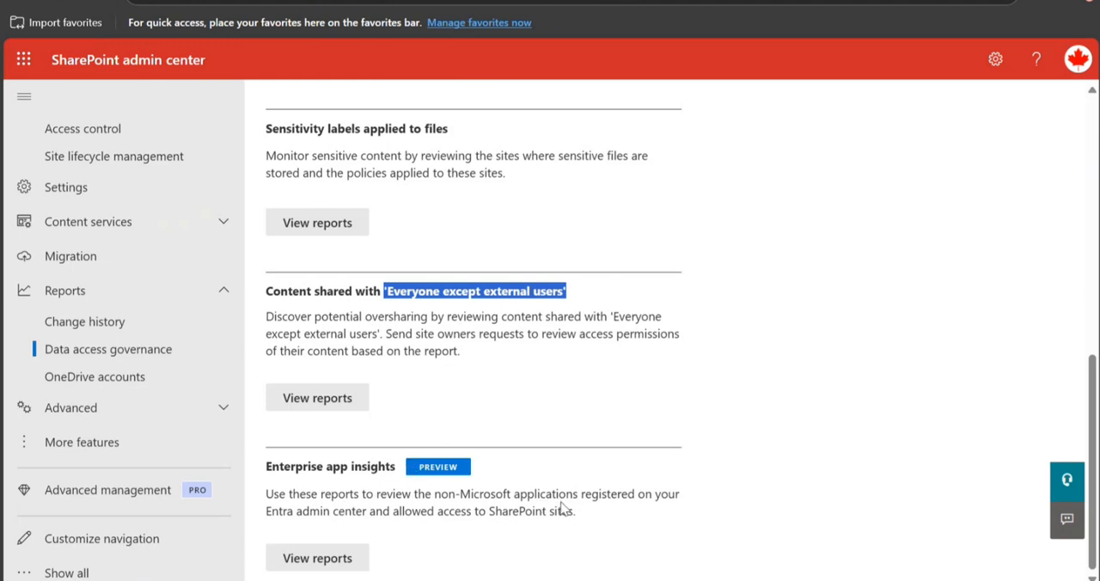
pyautogui.moveTo(302, 513); pyautogui.dragTo(507, 525)
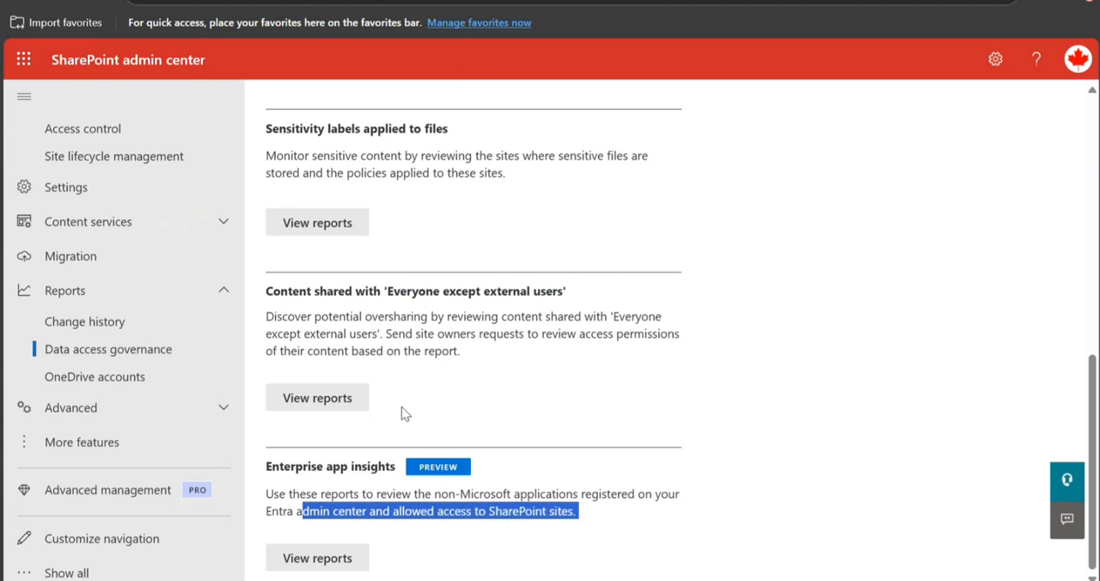
pyautogui.scroll(3, 373, 426)
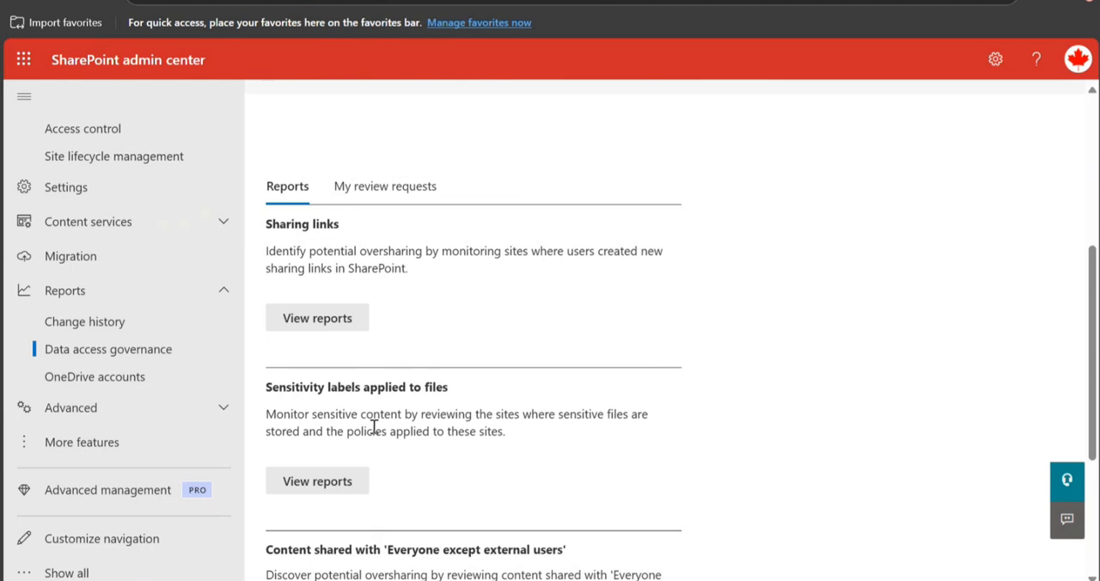
pyautogui.scroll(1, 373, 426)
pyautogui.scroll(-2, 375, 432)
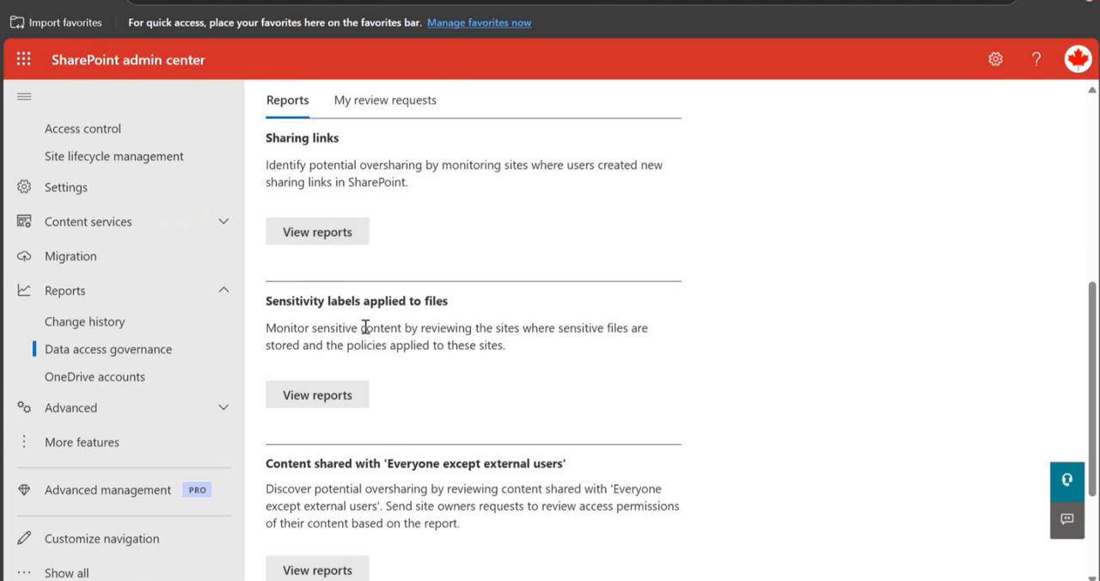
# Open the Sharing links reports and run all of them.
pyautogui.doubleClick(348, 248)
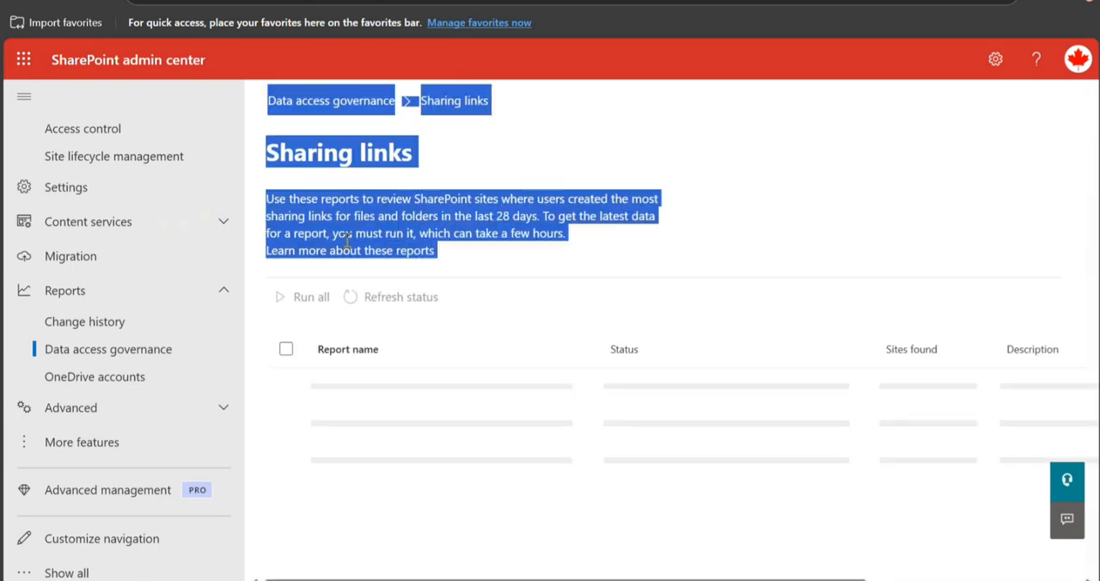
pyautogui.click(546, 280)
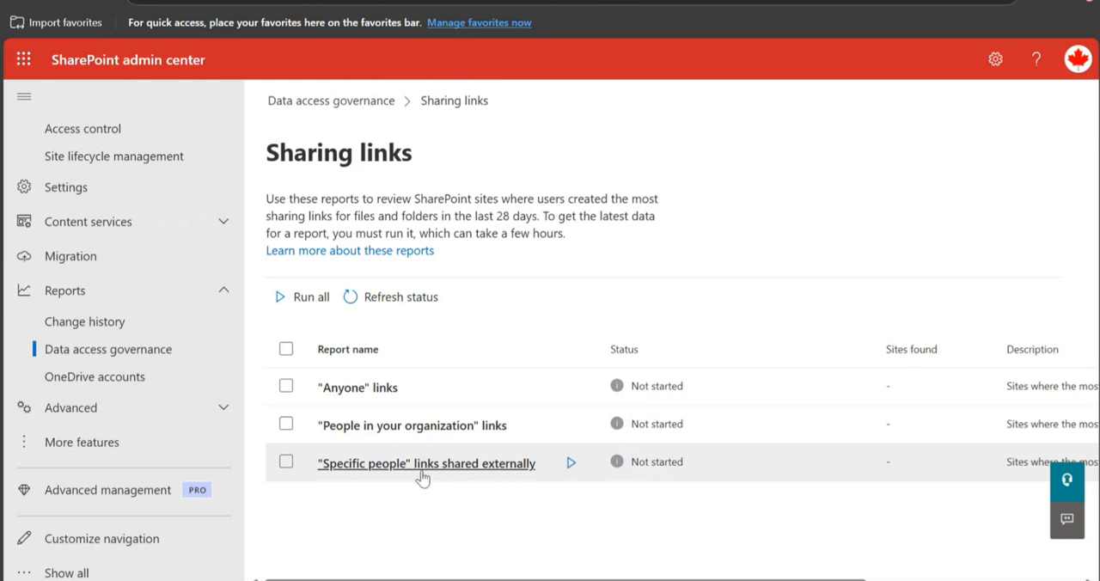
pyautogui.click(362, 396)
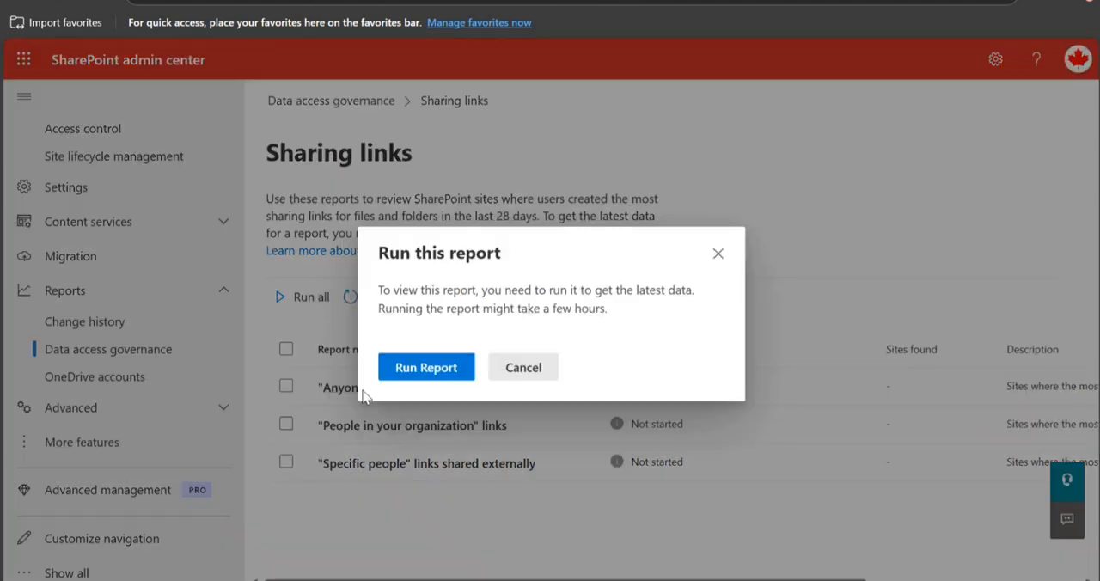
pyautogui.click(718, 253)
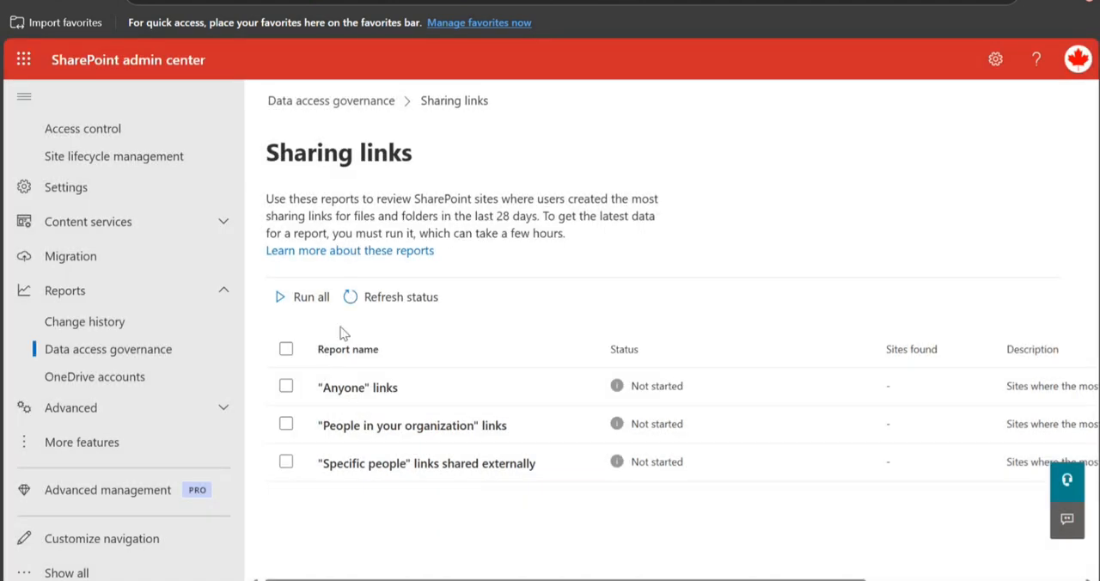
pyautogui.click(306, 300)
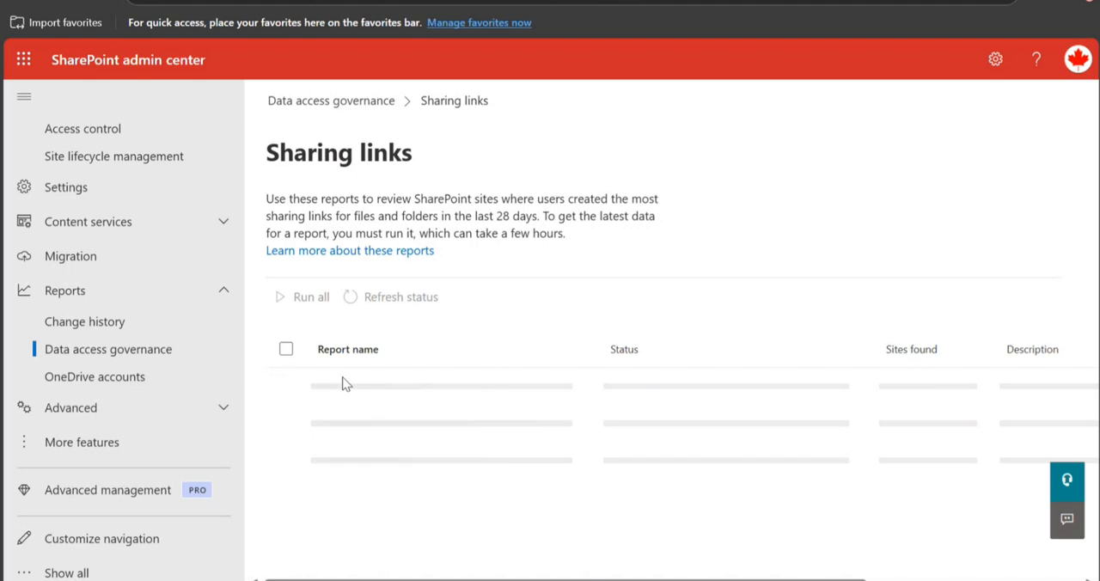
# Return to the Data access governance overview and open the reports for Sensitivity labels applied to files.
pyautogui.click(130, 378)
pyautogui.click(92, 352)
pyautogui.scroll(-4, 410, 402)
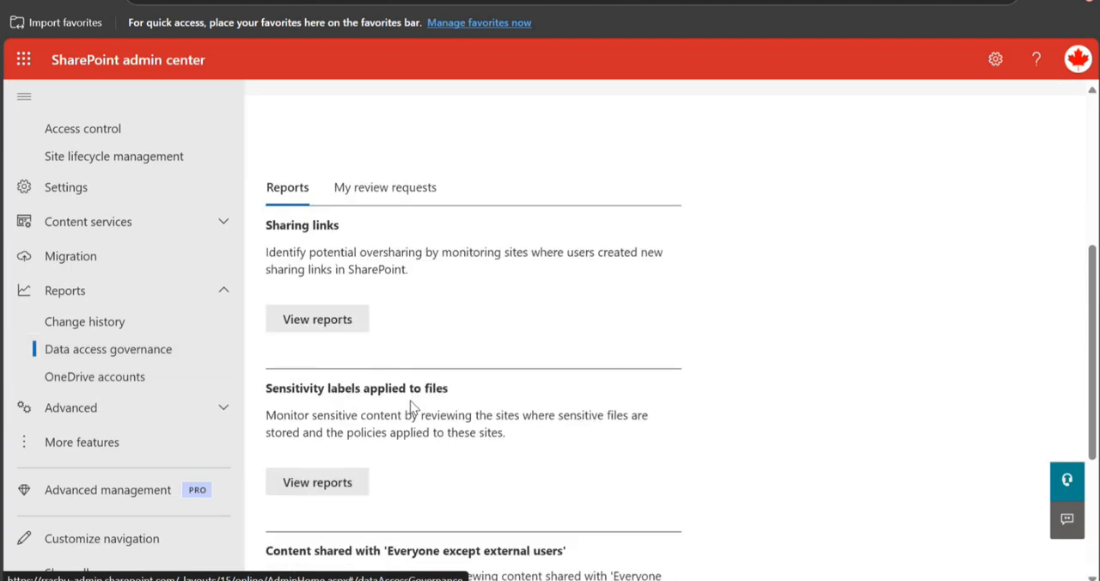
pyautogui.scroll(-2, 386, 326)
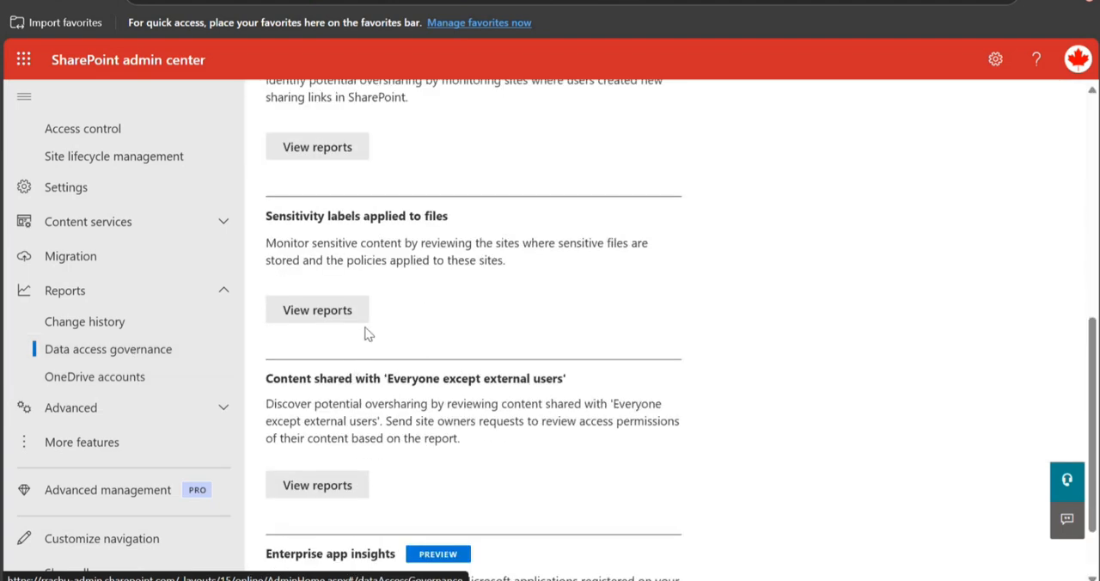
pyautogui.scroll(-1, 369, 338)
pyautogui.scroll(2, 371, 342)
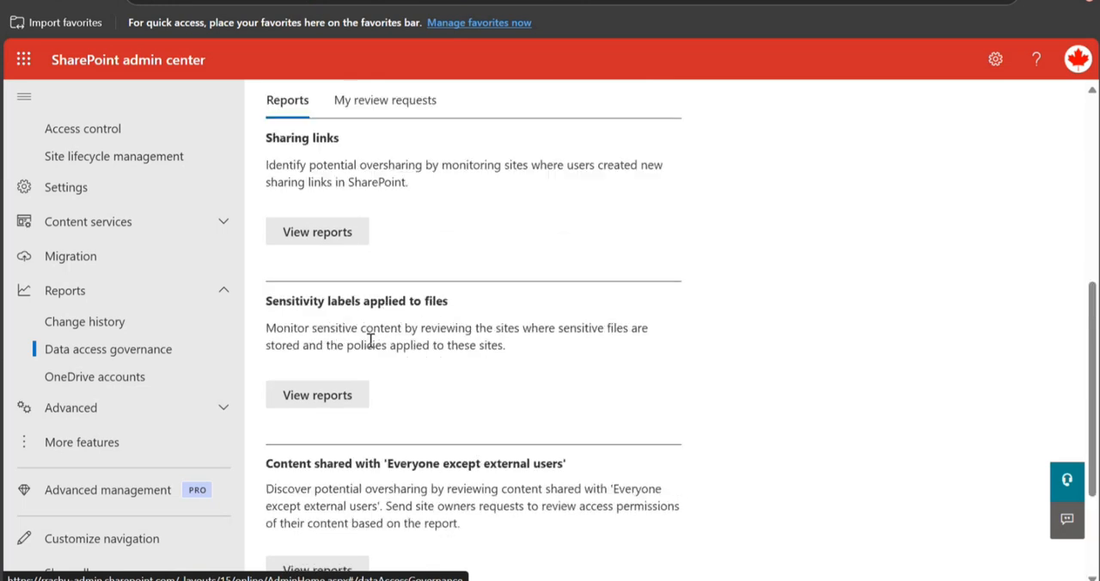
pyautogui.click(320, 406)
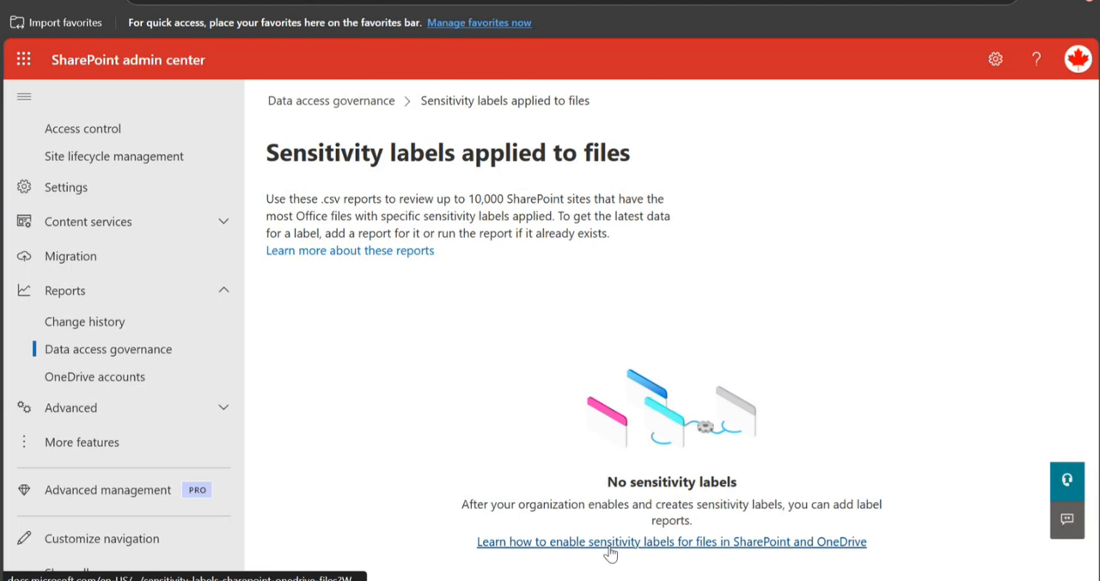
# Go back to Data access governance and open the reports for Content shared with 'Everyone except external users'.
pyautogui.click(124, 380)
pyautogui.click(159, 351)
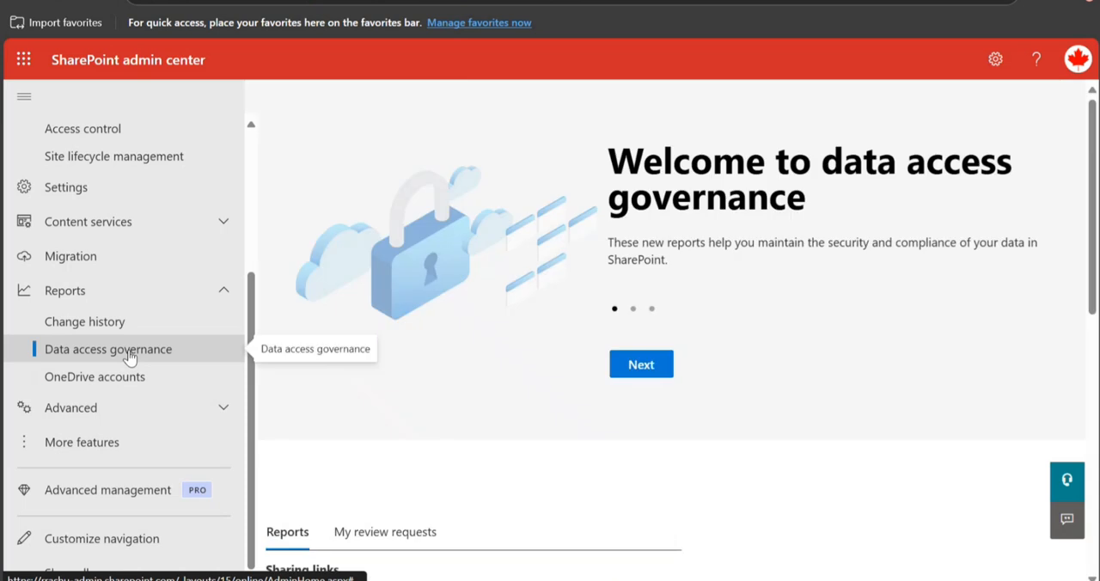
pyautogui.scroll(-4, 424, 416)
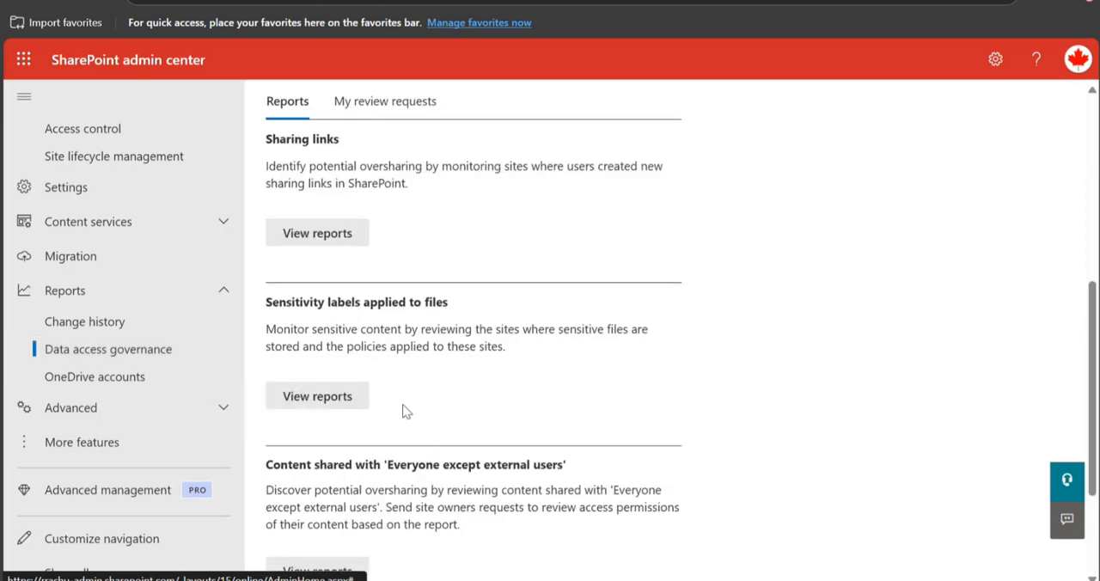
pyautogui.scroll(-2, 404, 412)
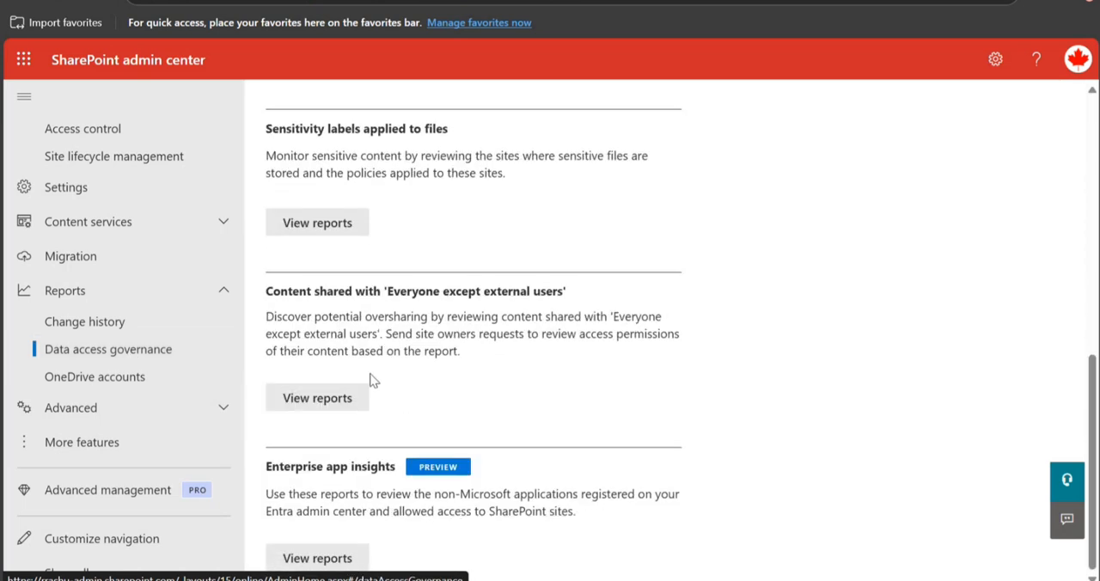
pyautogui.click(317, 399)
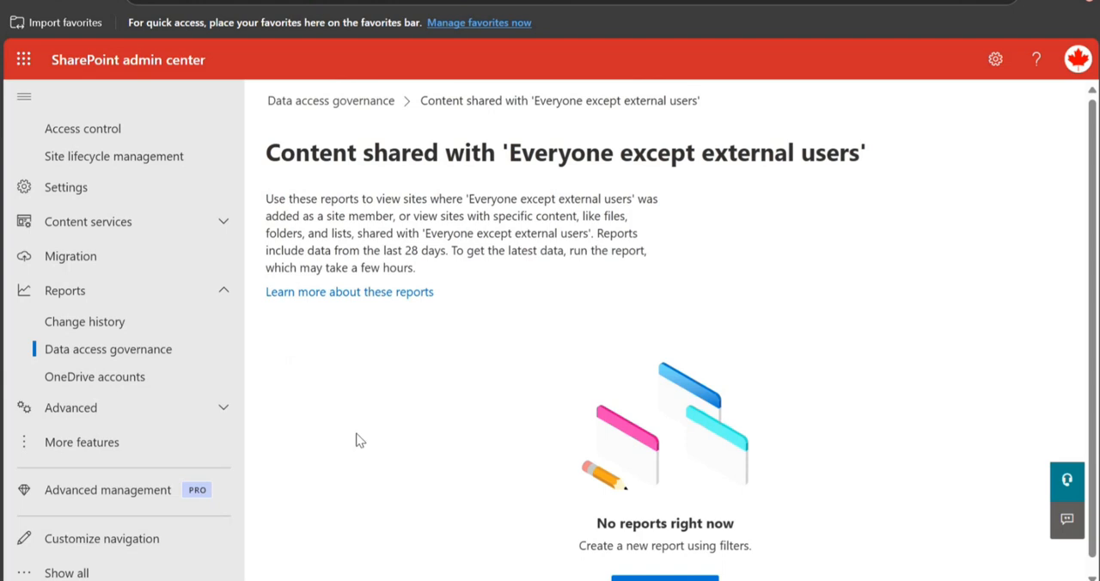
# Start a new report named "hhjjhjh" and set its template to All sites.
pyautogui.scroll(-1, 355, 441)
pyautogui.click(660, 576)
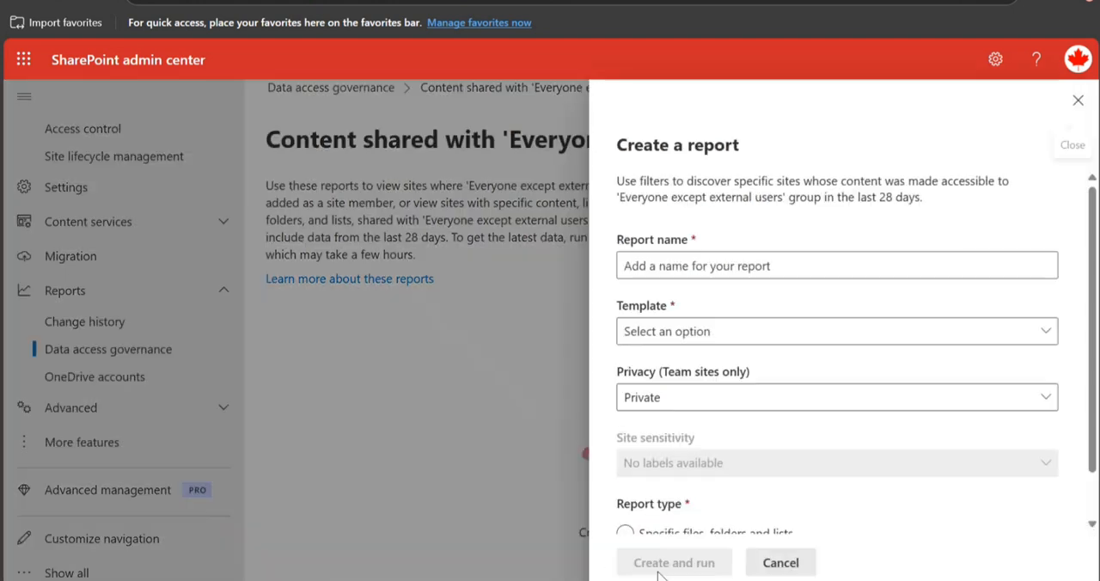
pyautogui.click(738, 268)
pyautogui.write('hhjjhjh')
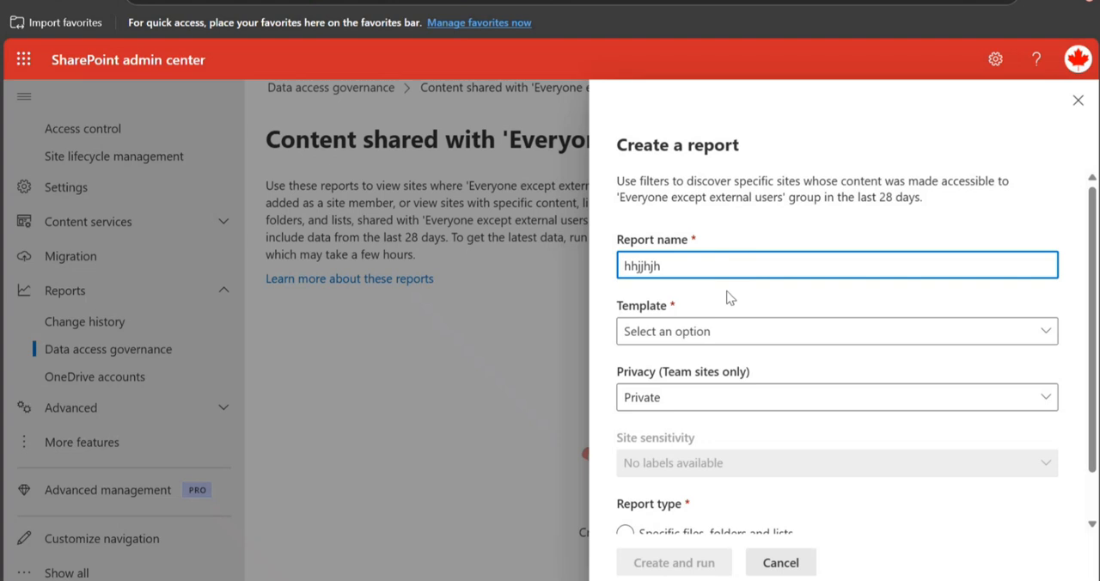
pyautogui.click(692, 334)
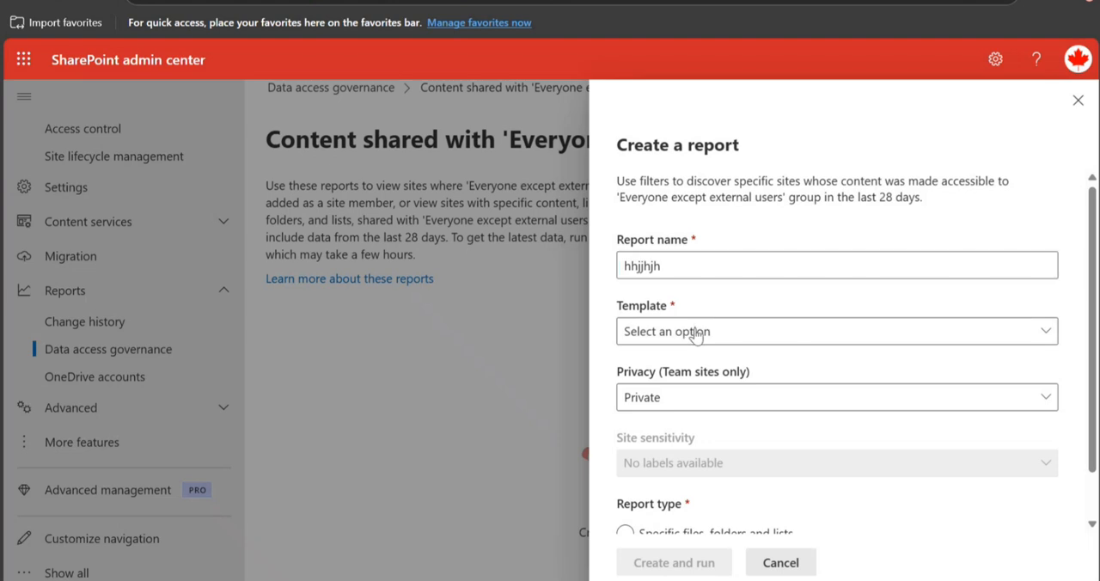
pyautogui.click(636, 363)
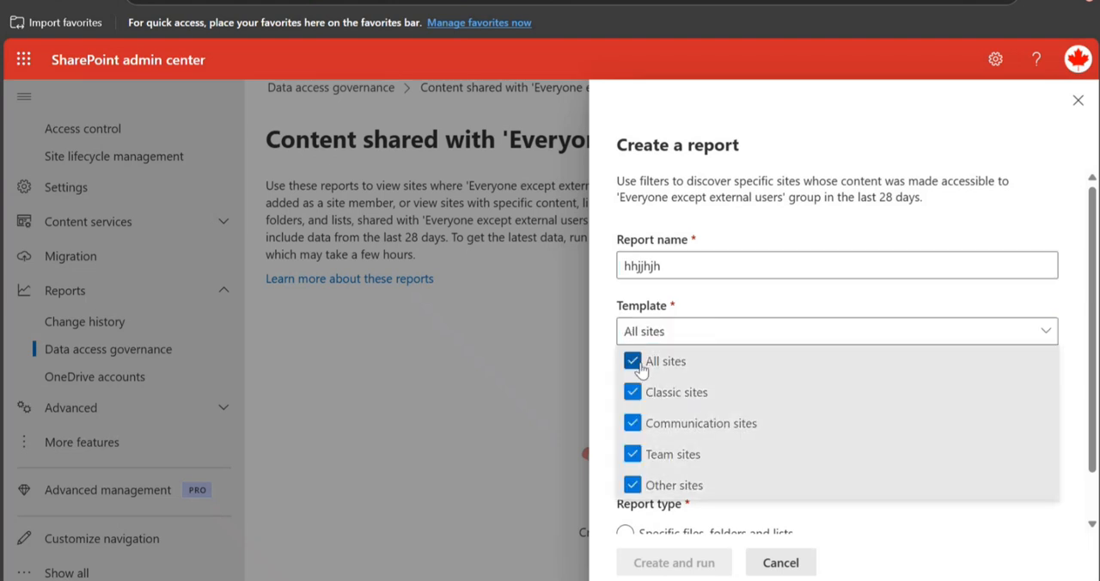
pyautogui.click(726, 288)
# Set the report's team site privacy to All and its report type to Specific files, folders and lists.
pyautogui.scroll(-1, 633, 350)
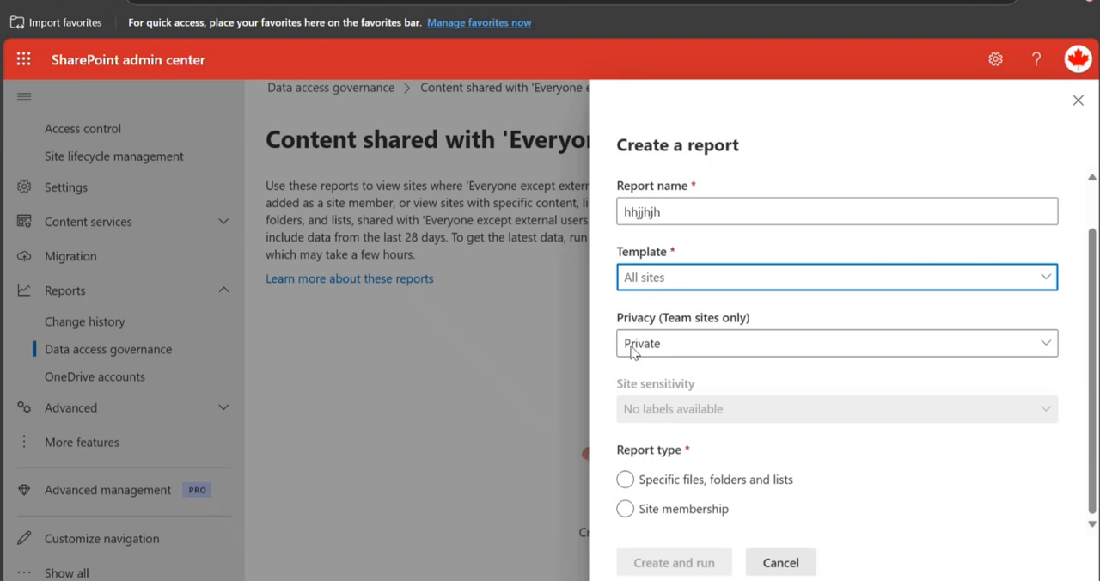
pyautogui.click(706, 352)
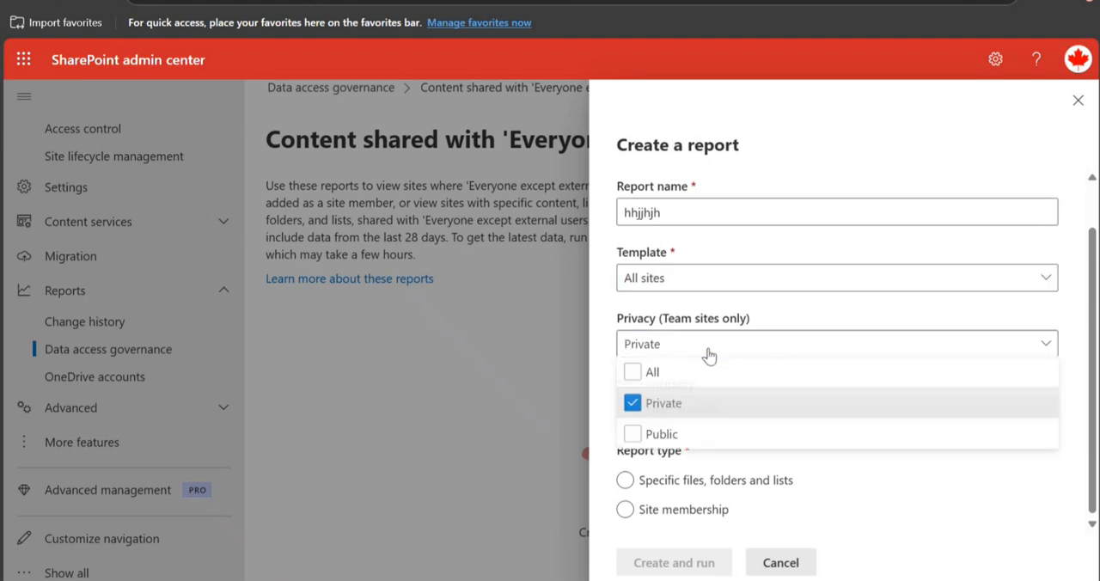
pyautogui.click(633, 375)
pyautogui.click(616, 320)
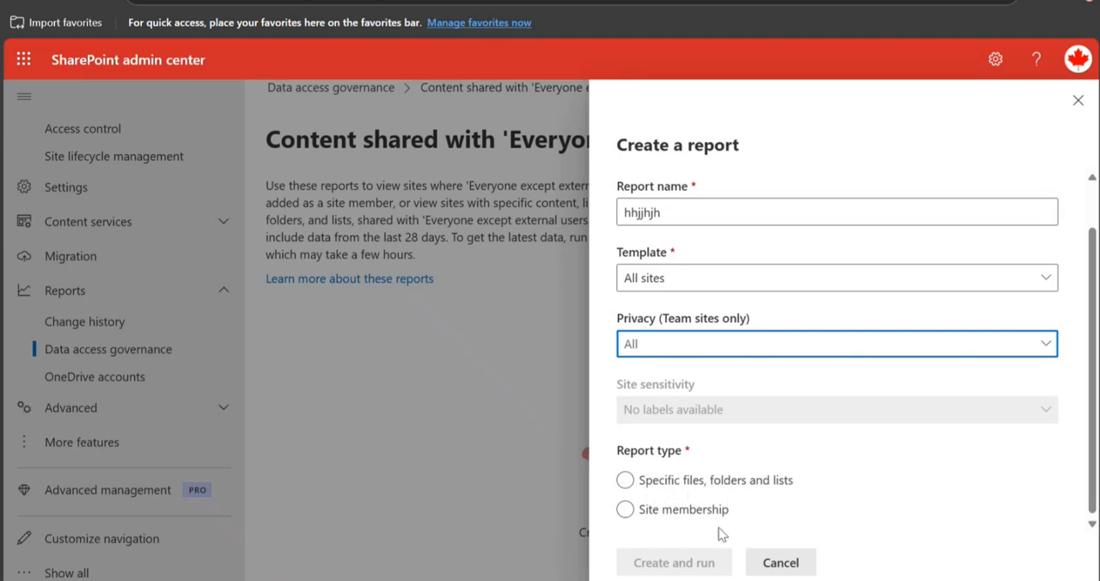
pyautogui.click(625, 480)
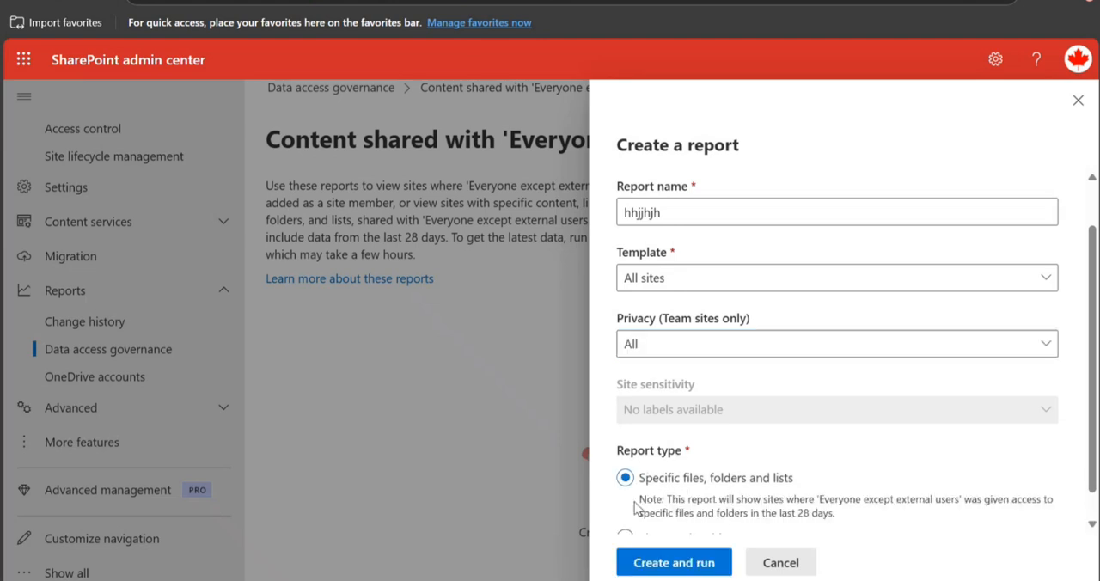
pyautogui.scroll(-1, 969, 410)
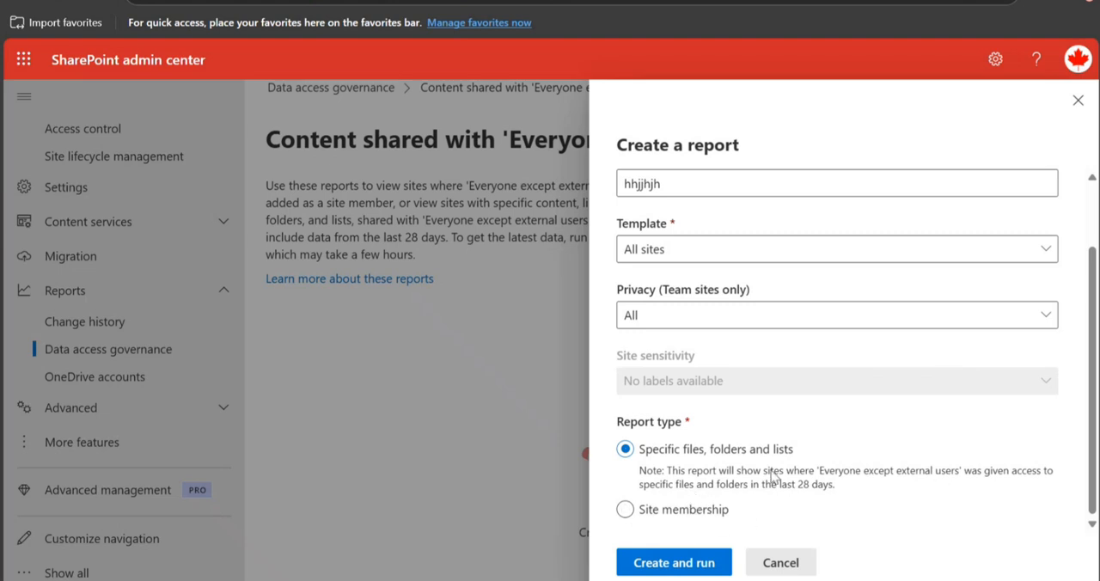
# Check the Site membership report type, switch back to Specific files, folders and lists, and create and run the report.
pyautogui.click(625, 509)
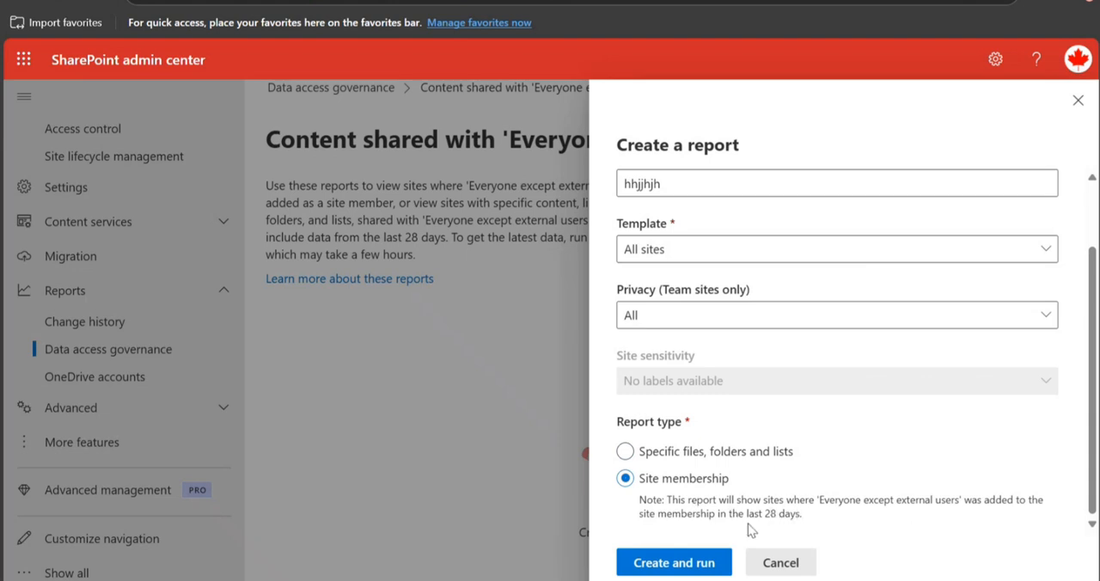
pyautogui.click(625, 451)
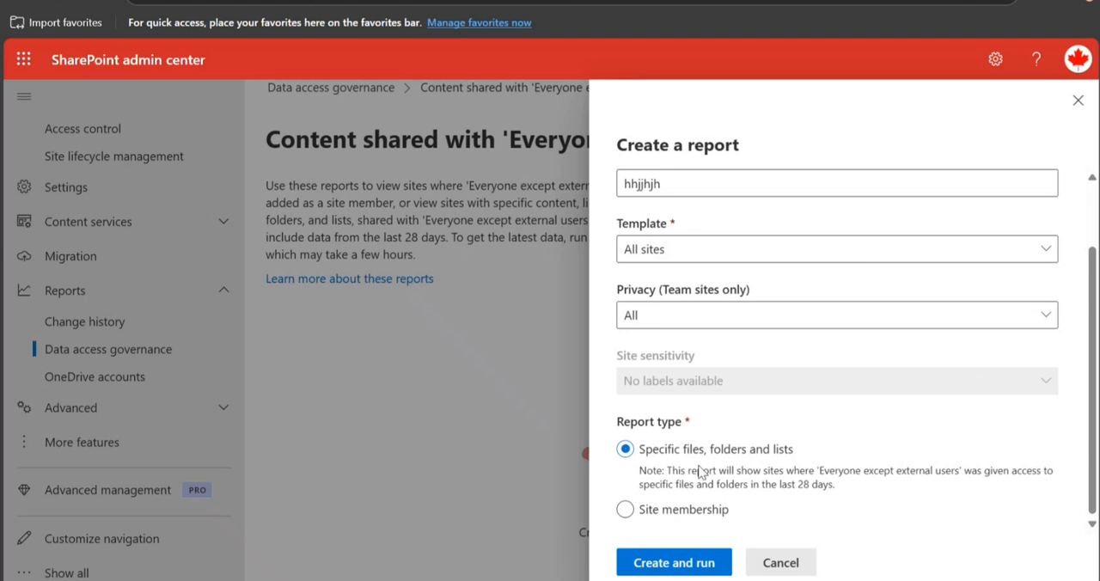
pyautogui.click(693, 563)
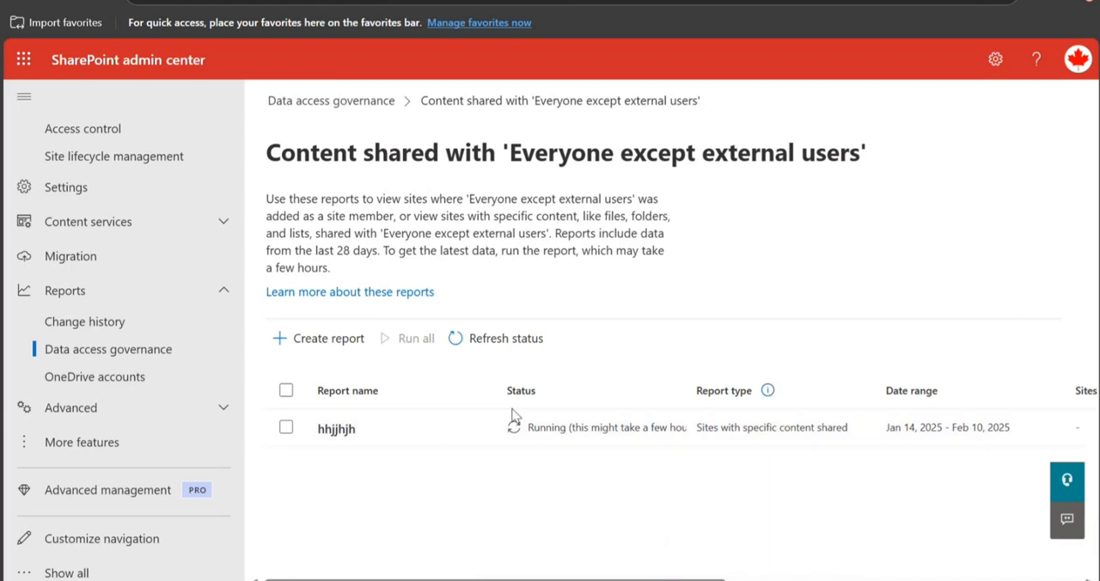
# Return to the Data access governance overview and open the reports for Enterprise app insights.
pyautogui.click(116, 352)
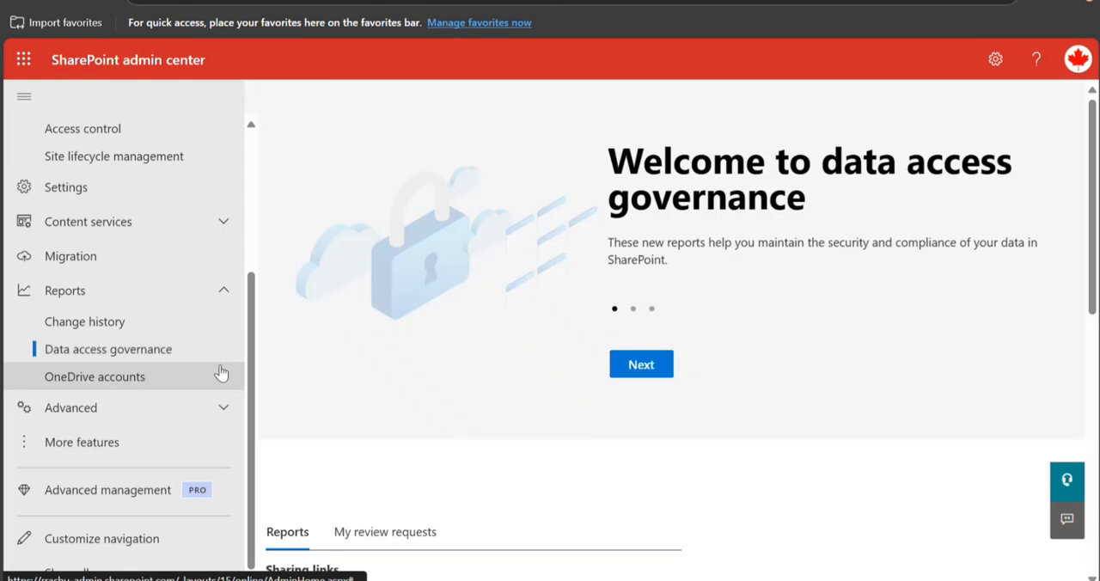
pyautogui.scroll(-5, 443, 378)
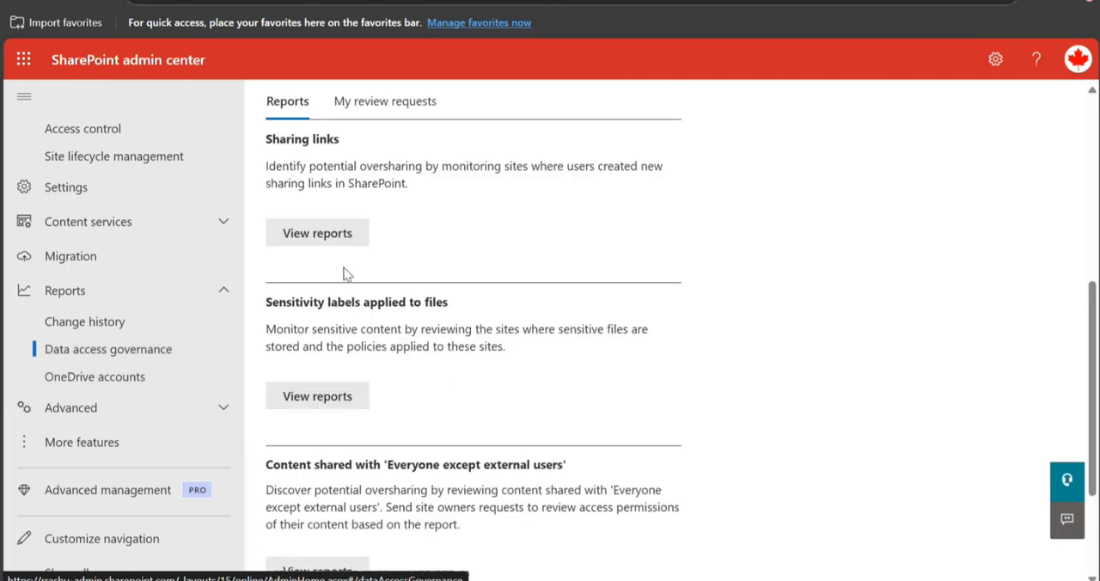
pyautogui.scroll(-2, 343, 275)
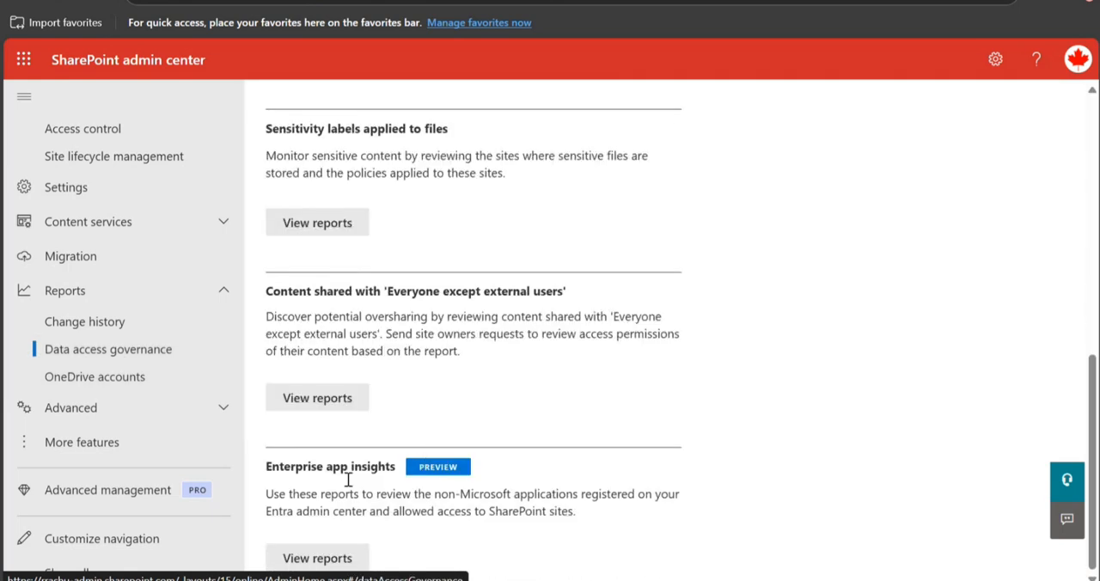
pyautogui.click(329, 557)
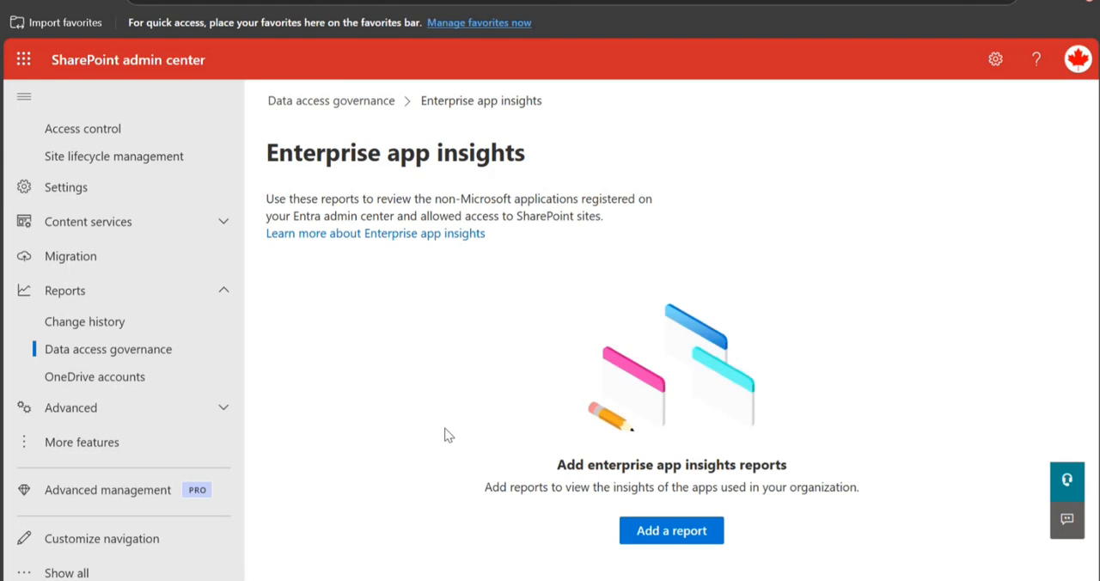
# Add and run an enterprise app insights report named "app" with a report range of Last 28 days.
pyautogui.click(625, 530)
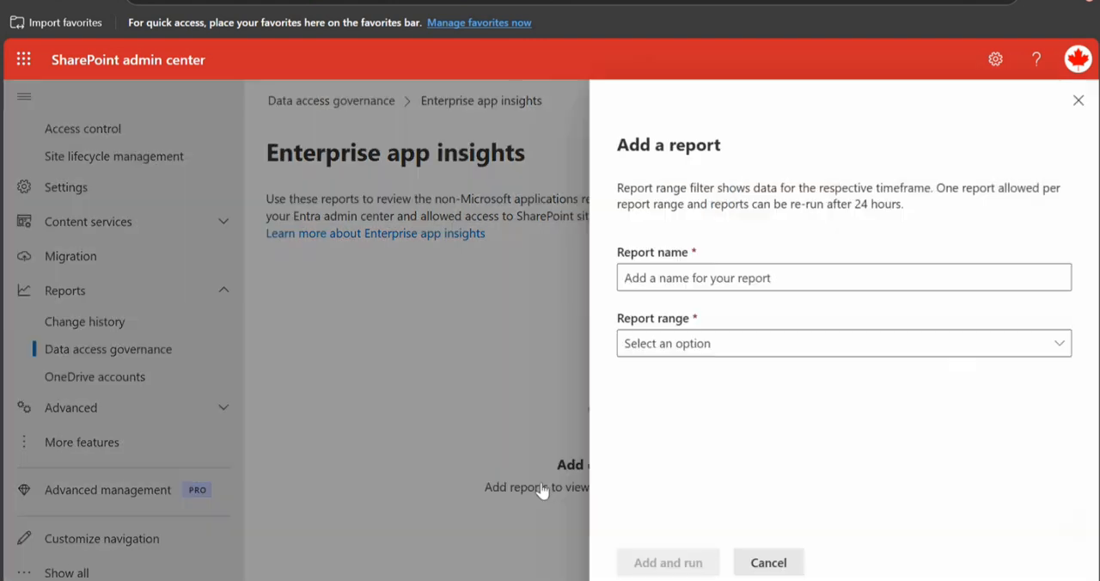
pyautogui.click(744, 272)
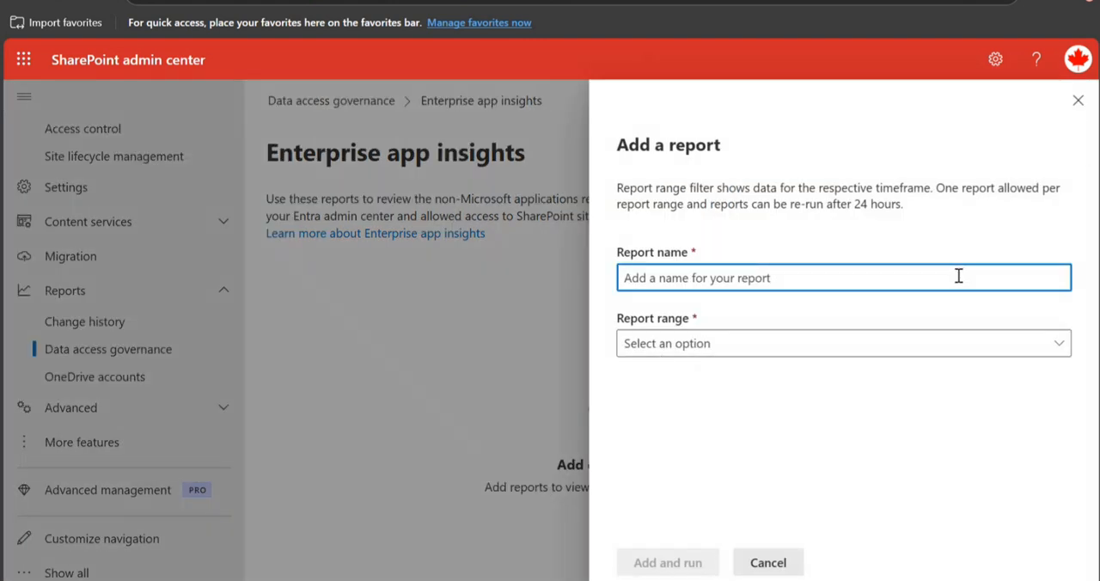
pyautogui.write('app')
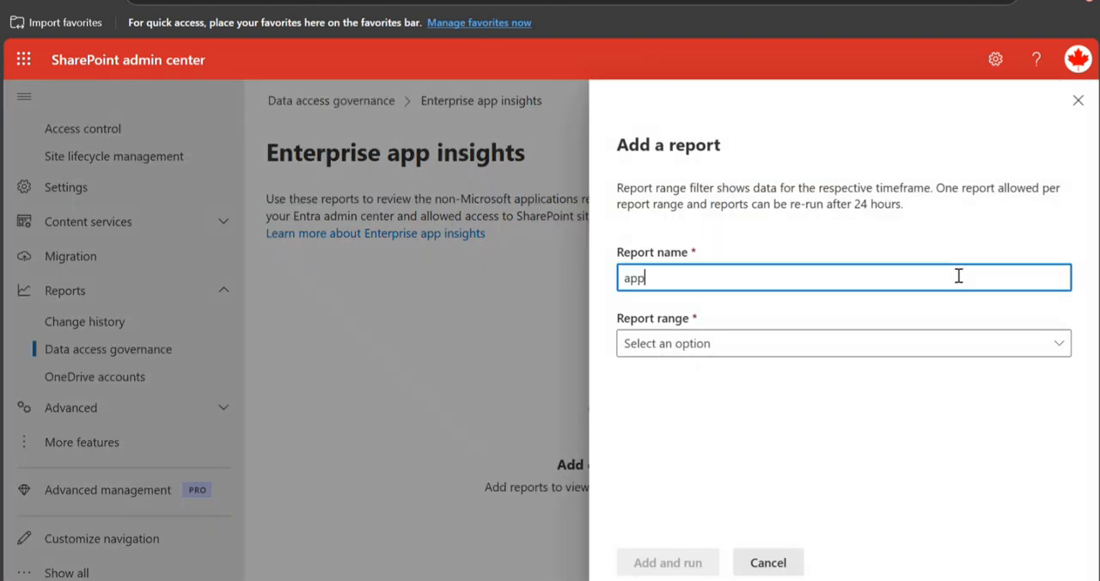
pyautogui.click(974, 352)
pyautogui.click(795, 467)
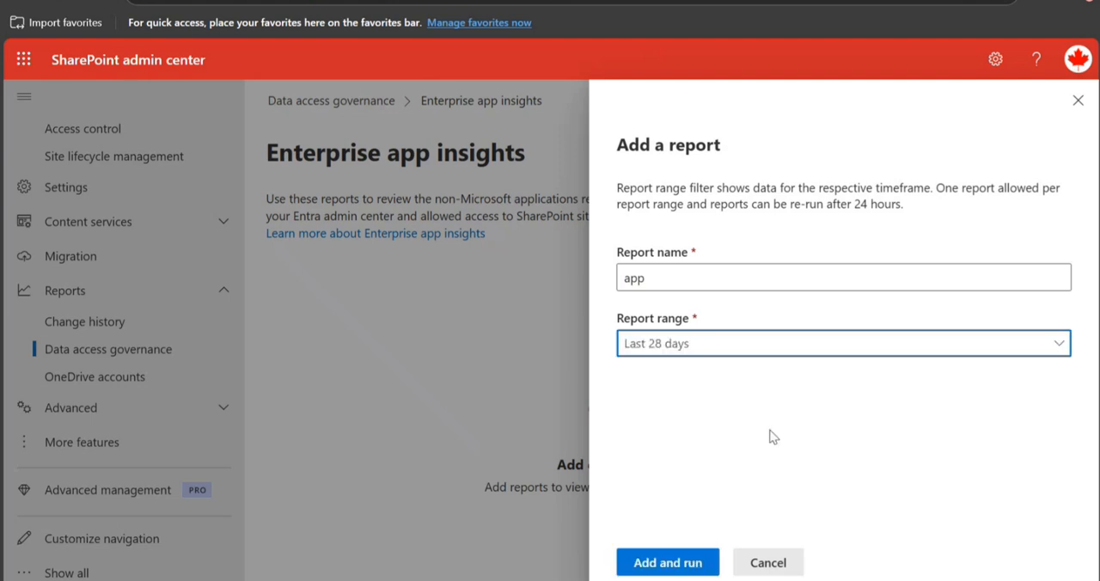
pyautogui.click(710, 562)
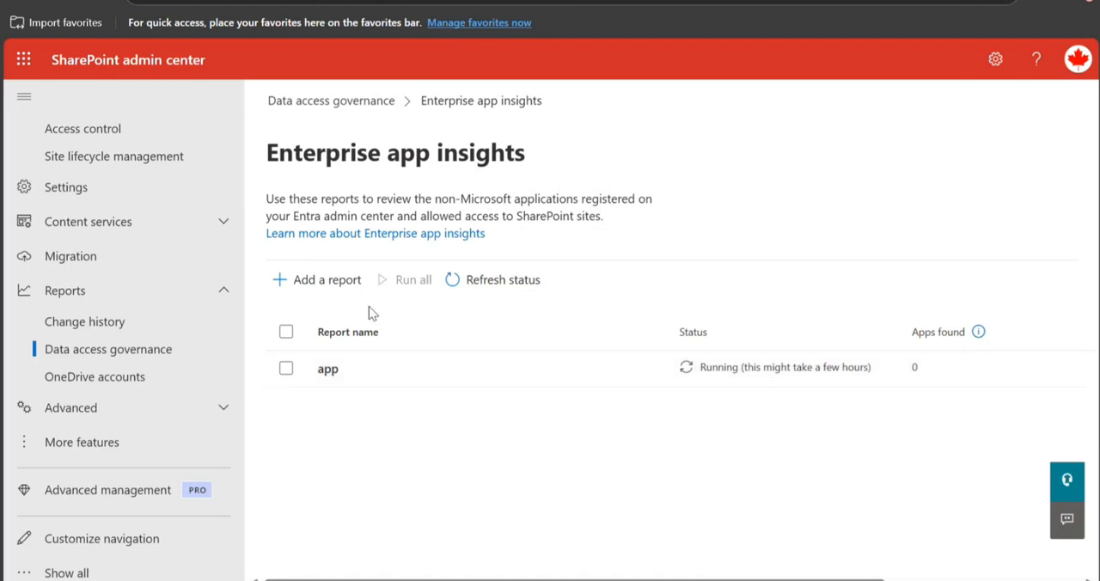
# View My review requests in Data access governance and reopen the Sharing links reports.
pyautogui.click(316, 101)
pyautogui.scroll(-5, 311, 344)
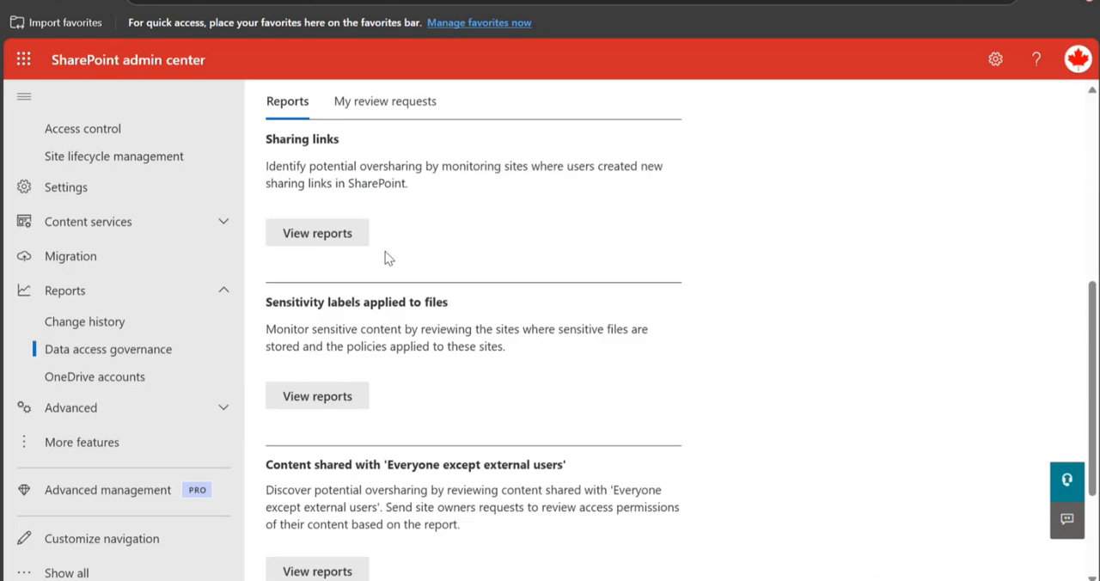
pyautogui.click(406, 107)
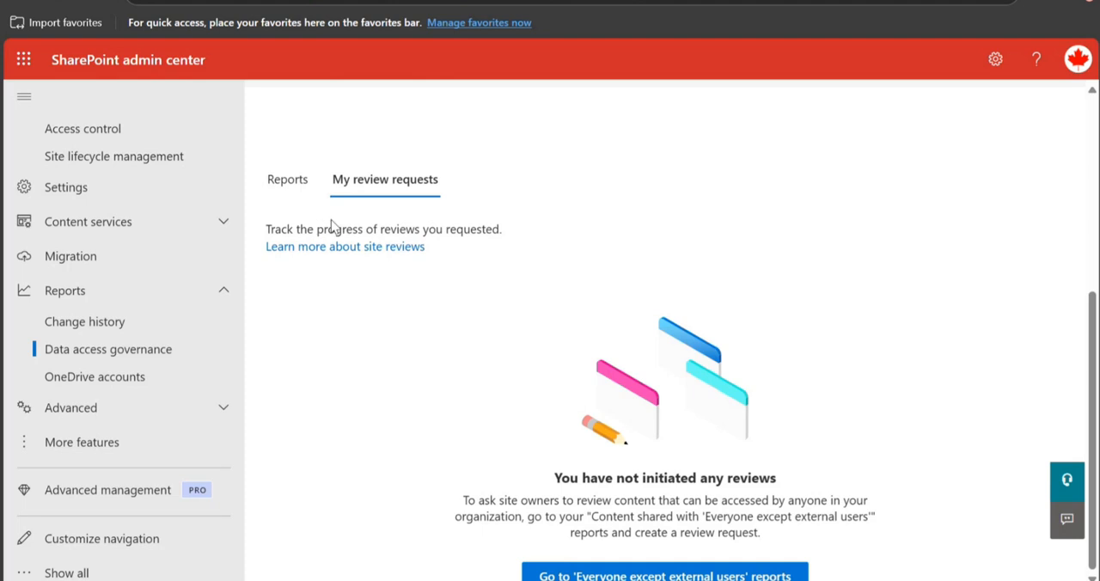
pyautogui.click(285, 180)
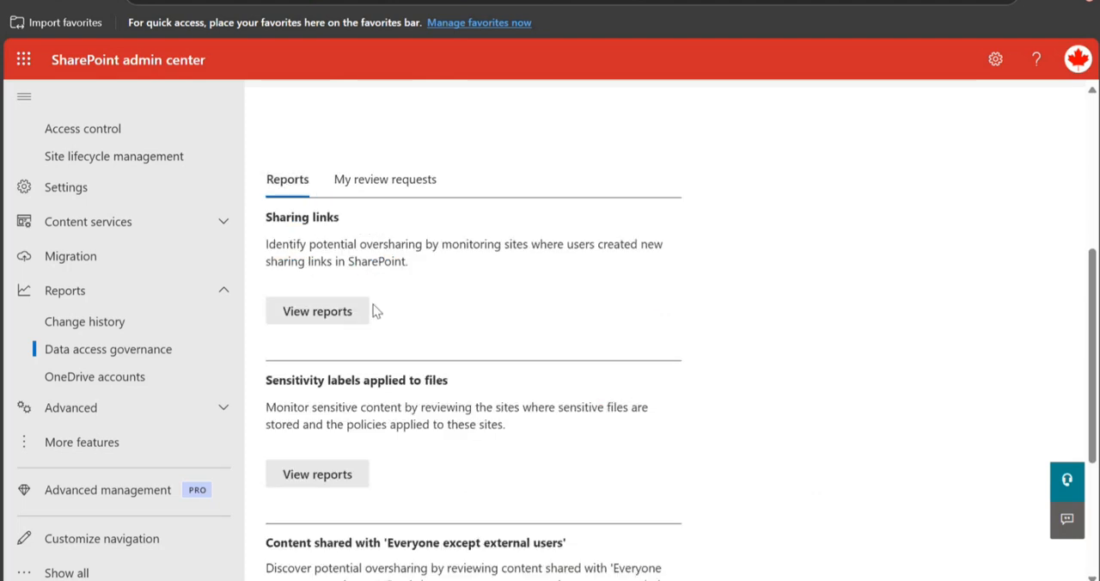
pyautogui.click(339, 319)
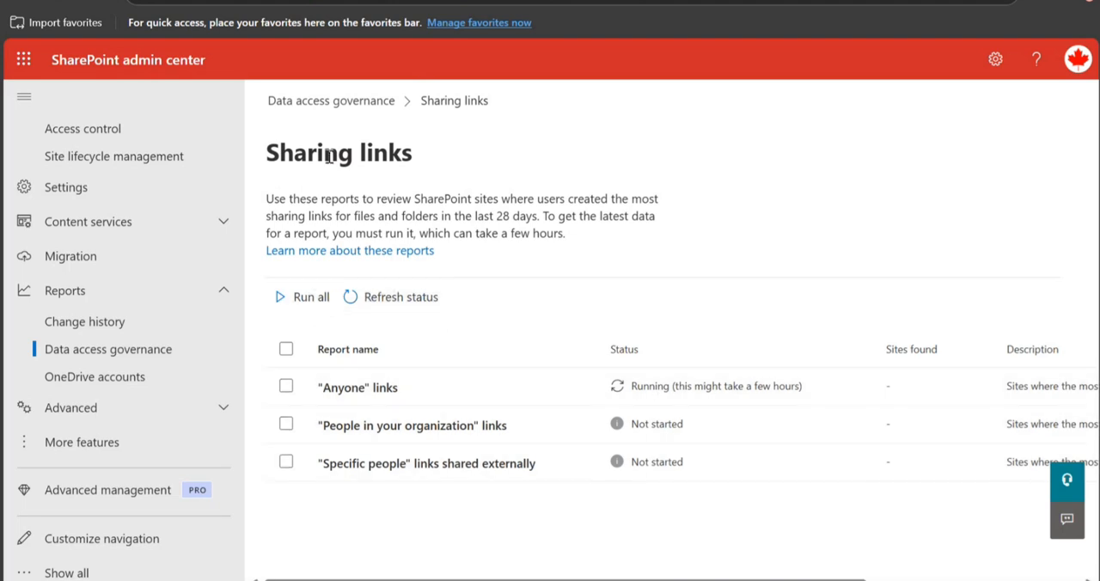
# Go from My review requests in Data access governance to the 'Everyone except external users' reports and highlight "Everyone except external" in the heading.
pyautogui.click(323, 102)
pyautogui.scroll(-4, 373, 404)
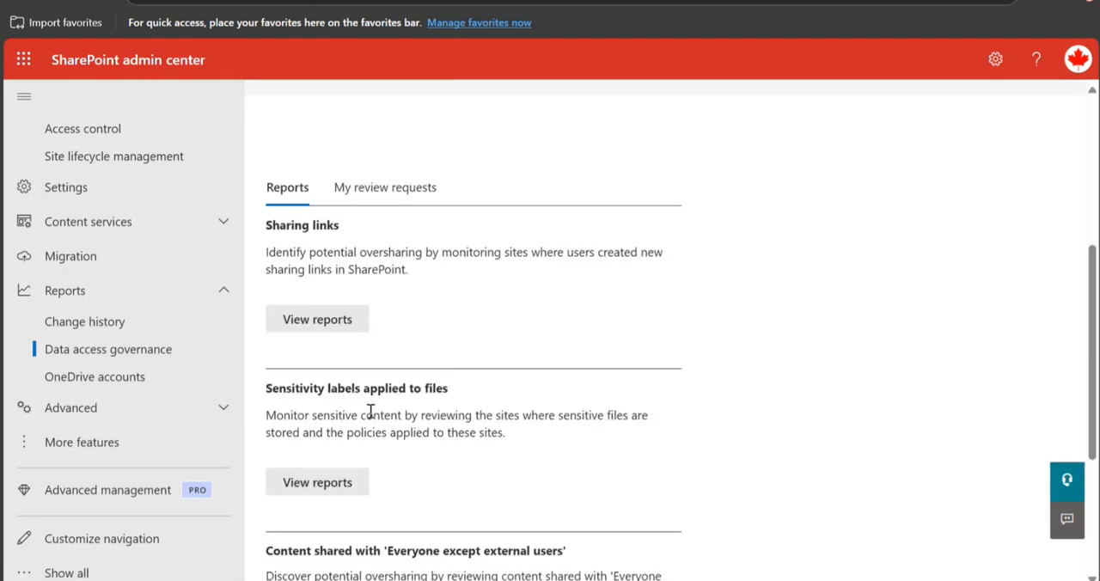
pyautogui.click(393, 185)
pyautogui.scroll(-4, 378, 273)
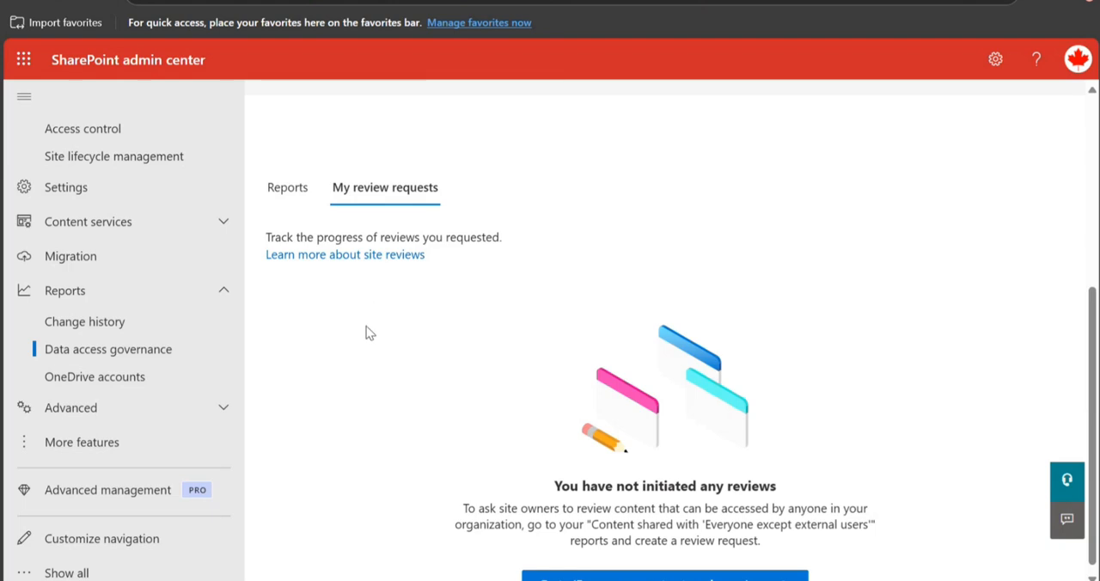
pyautogui.scroll(-1, 366, 328)
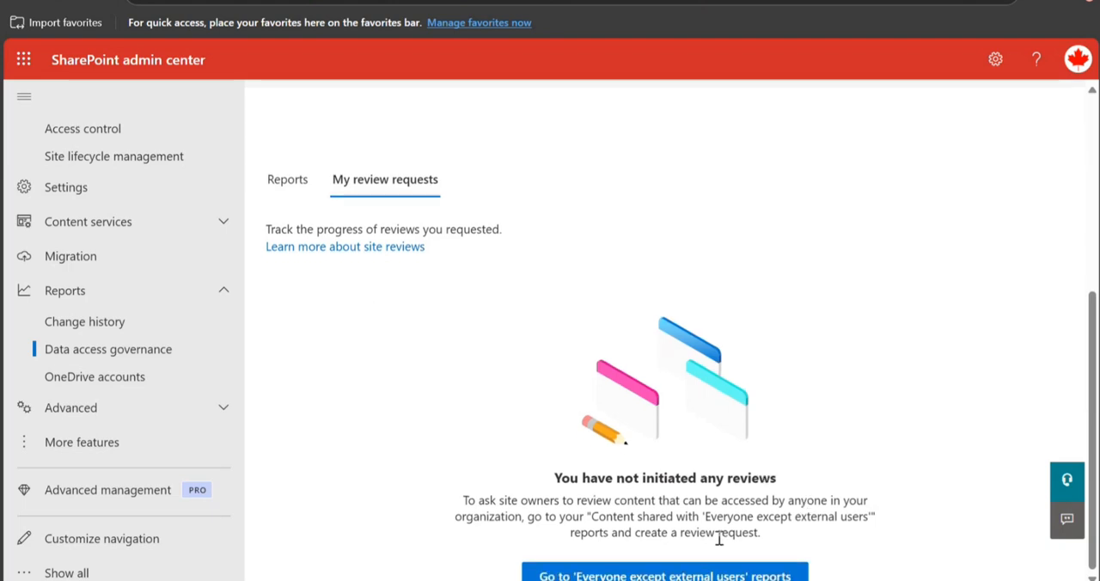
pyautogui.click(658, 570)
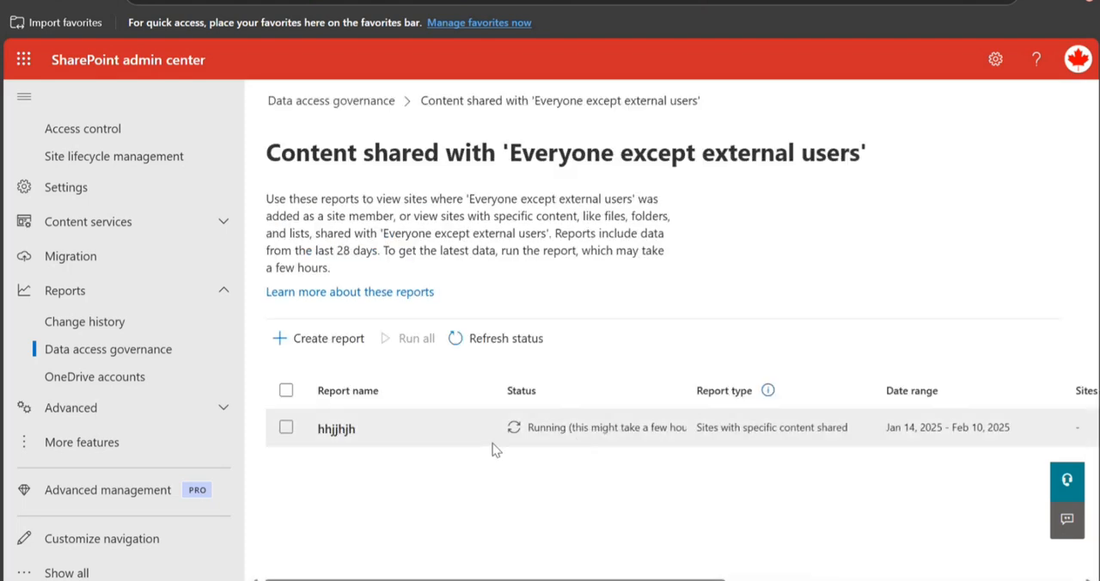
pyautogui.moveTo(512, 152); pyautogui.dragTo(801, 153)
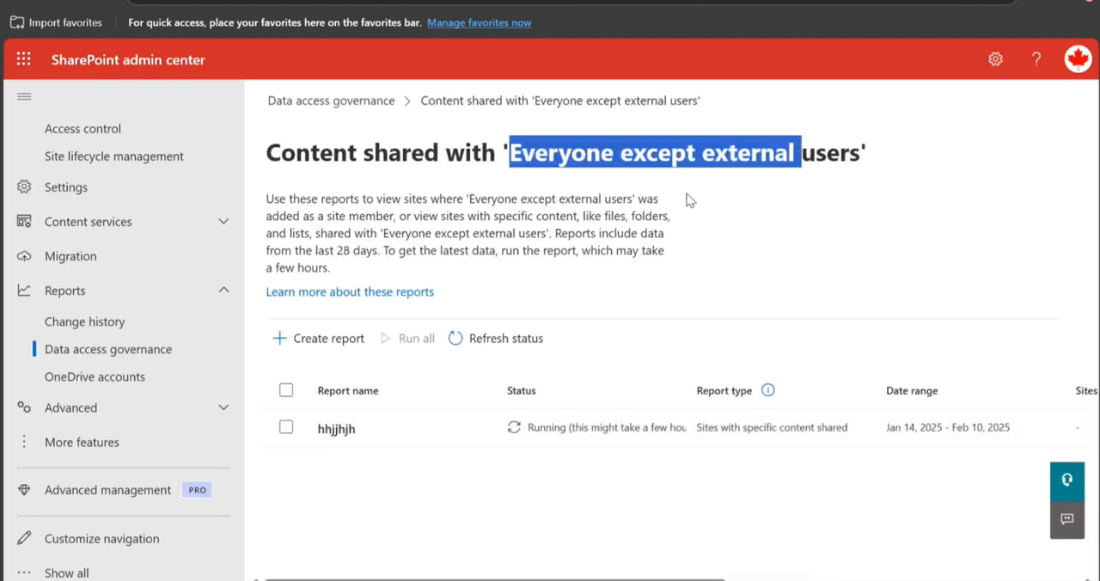